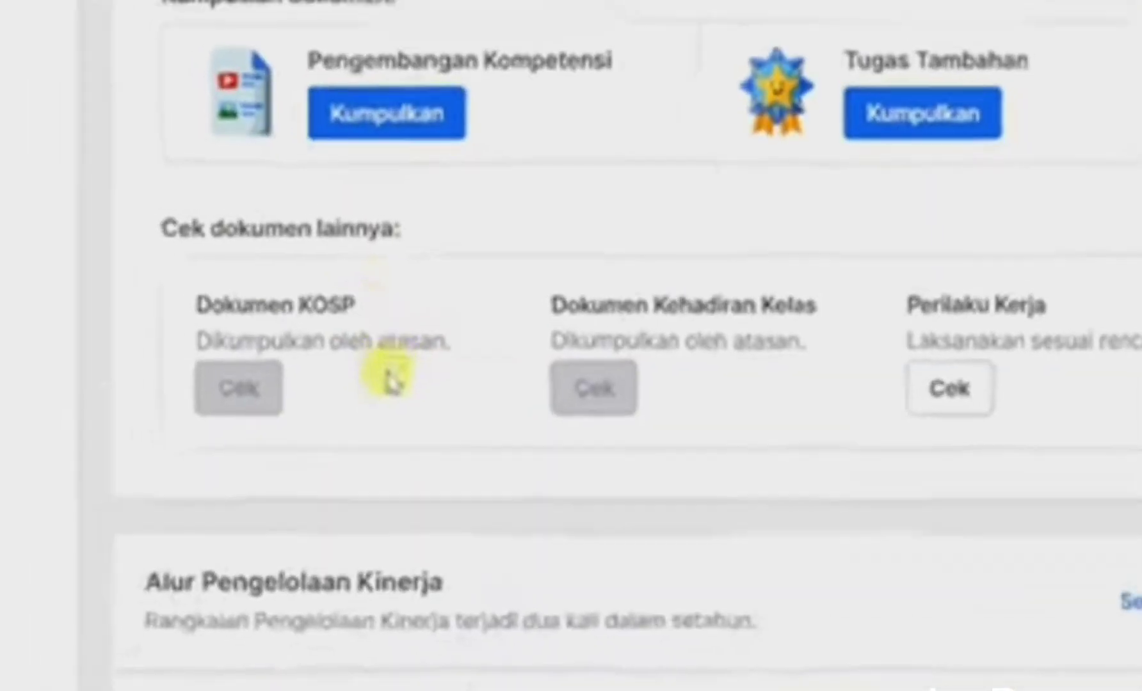
Review the other-documents section and the January and February stages of the Alur Pengelolaan Kinerja timeline.
right_click(480, 421)
left_click(217, 390)
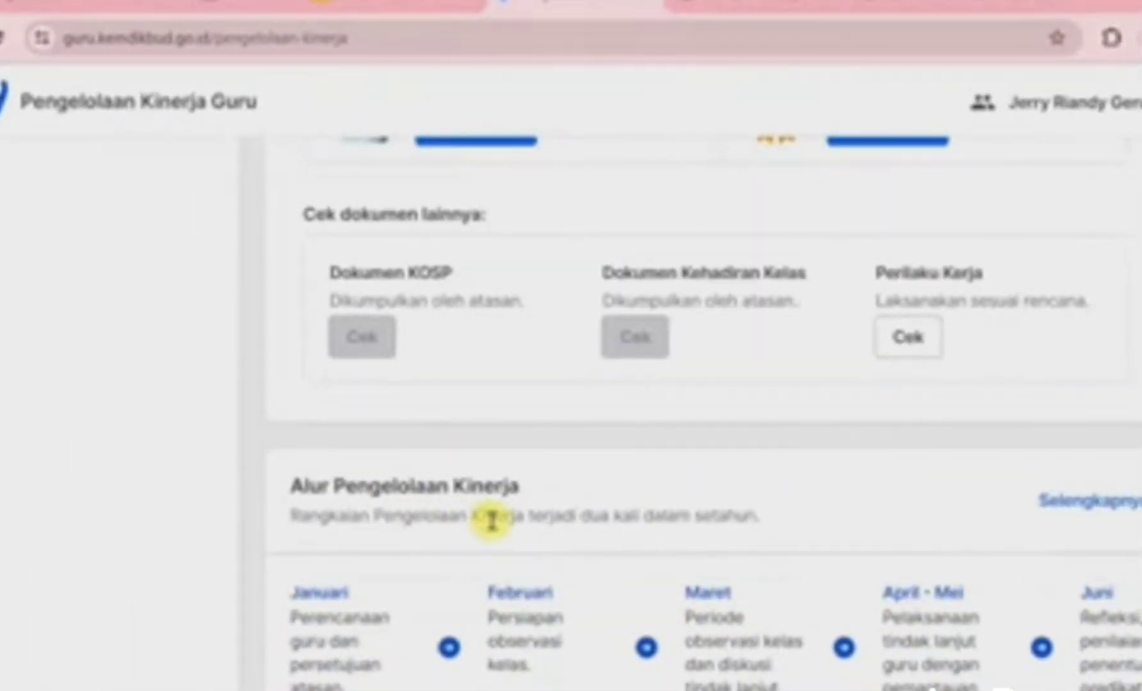
scroll(491, 520, "down", 2)
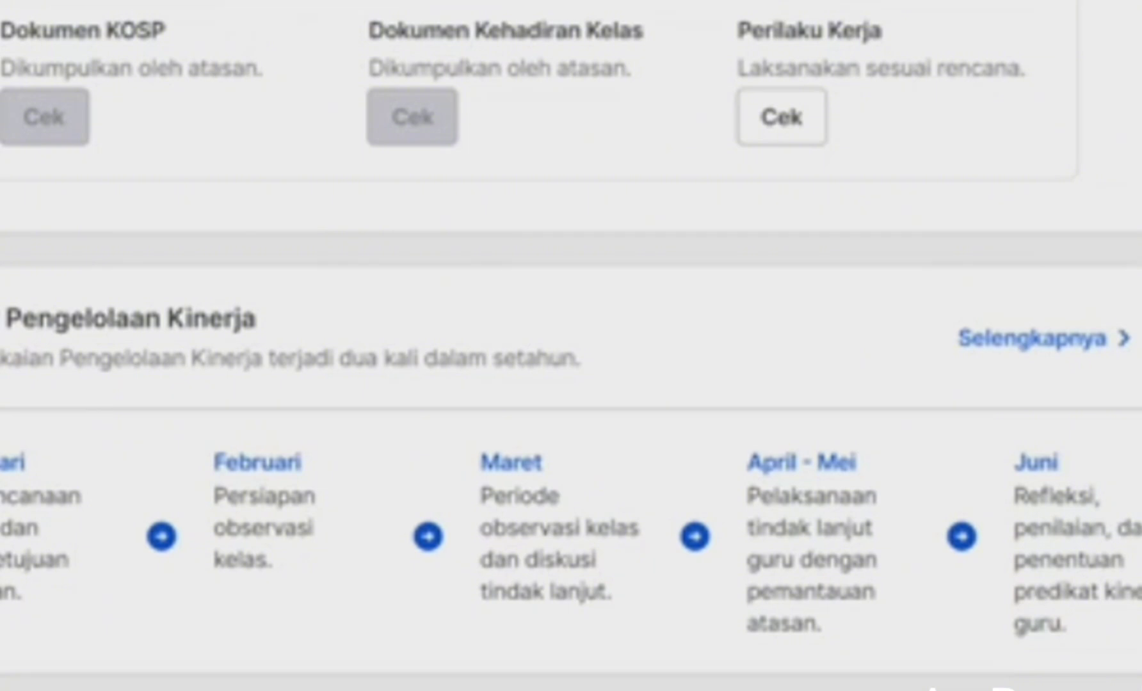
left_click_drag(1, 496, 31, 591)
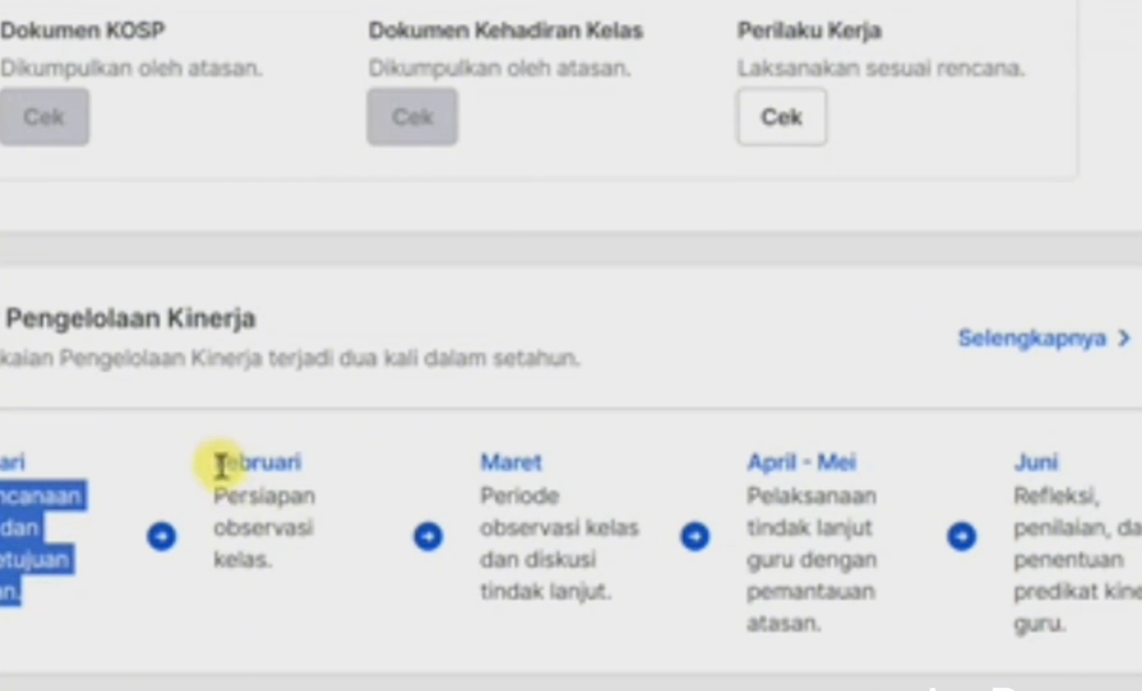
left_click_drag(218, 462, 297, 566)
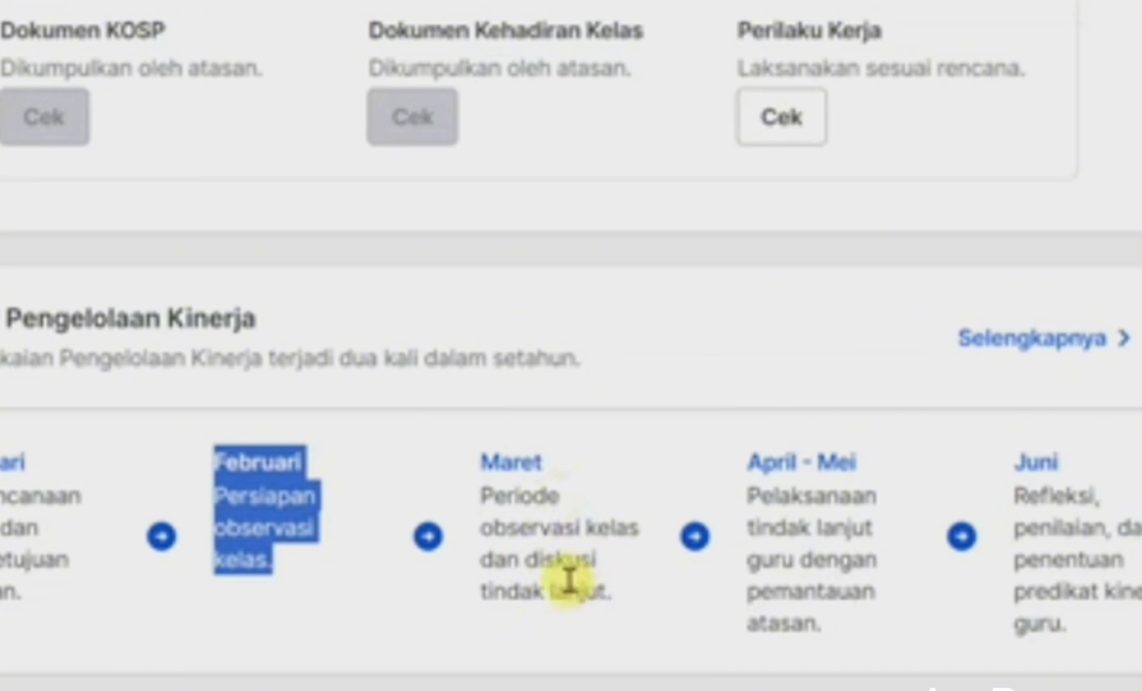
scroll(556, 585, "up", 10)
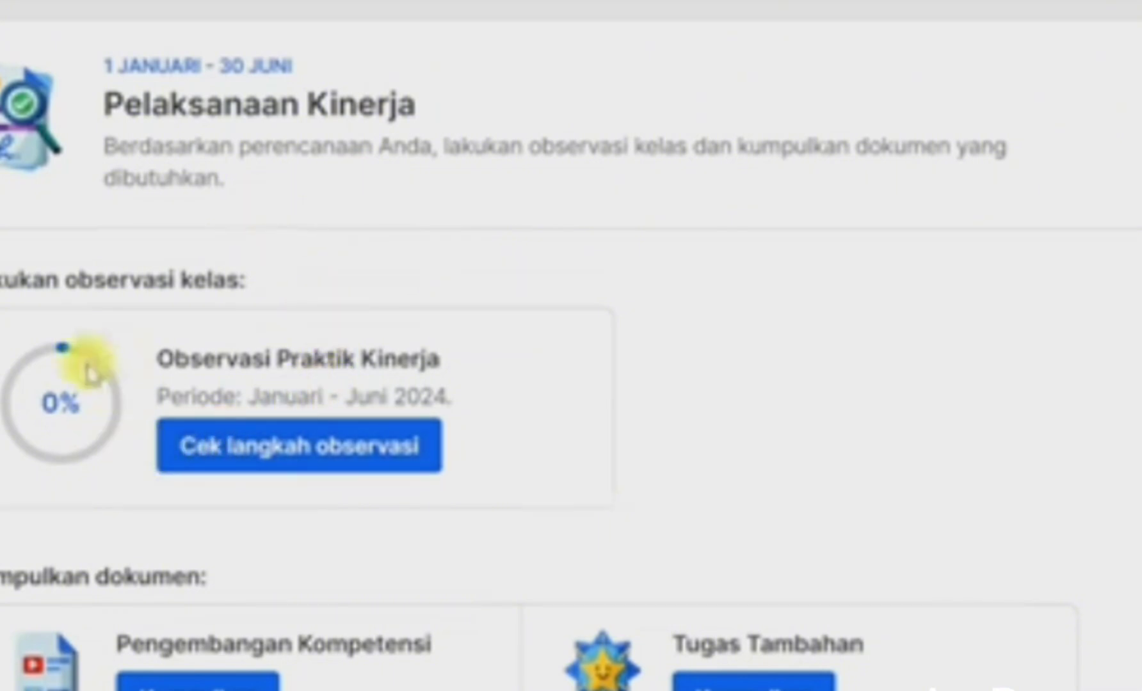
Open the observation steps of Observasi Praktik Kinerja and, from Bagian 1, open the preparation document for filling in.
left_click(317, 457)
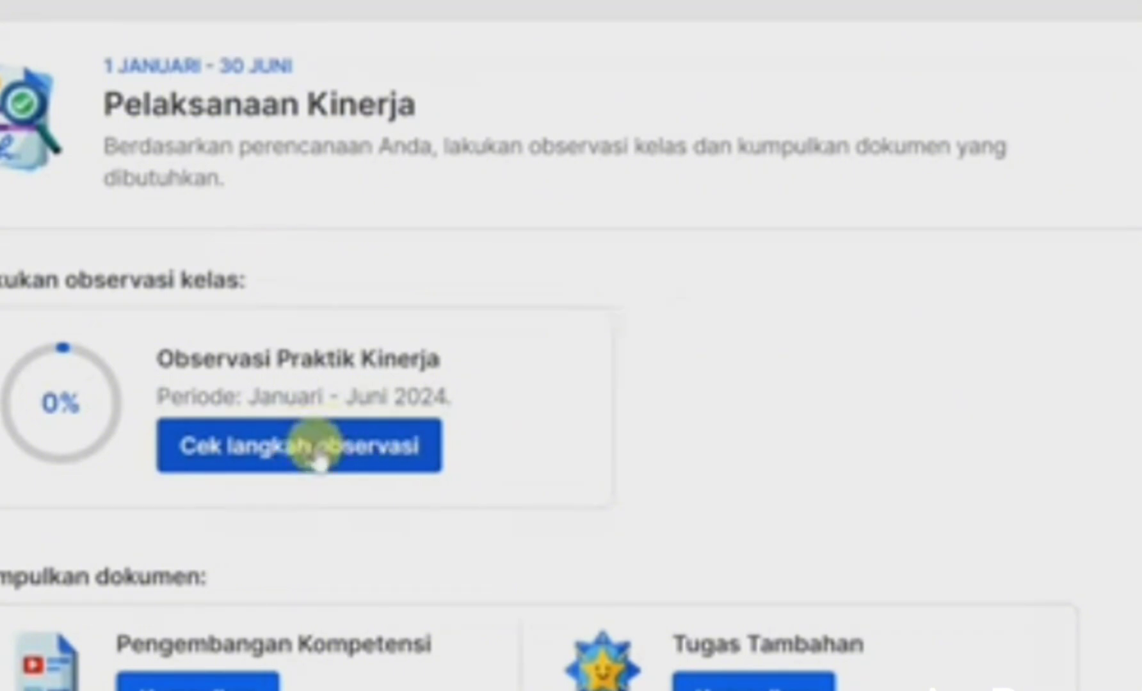
left_click(299, 455)
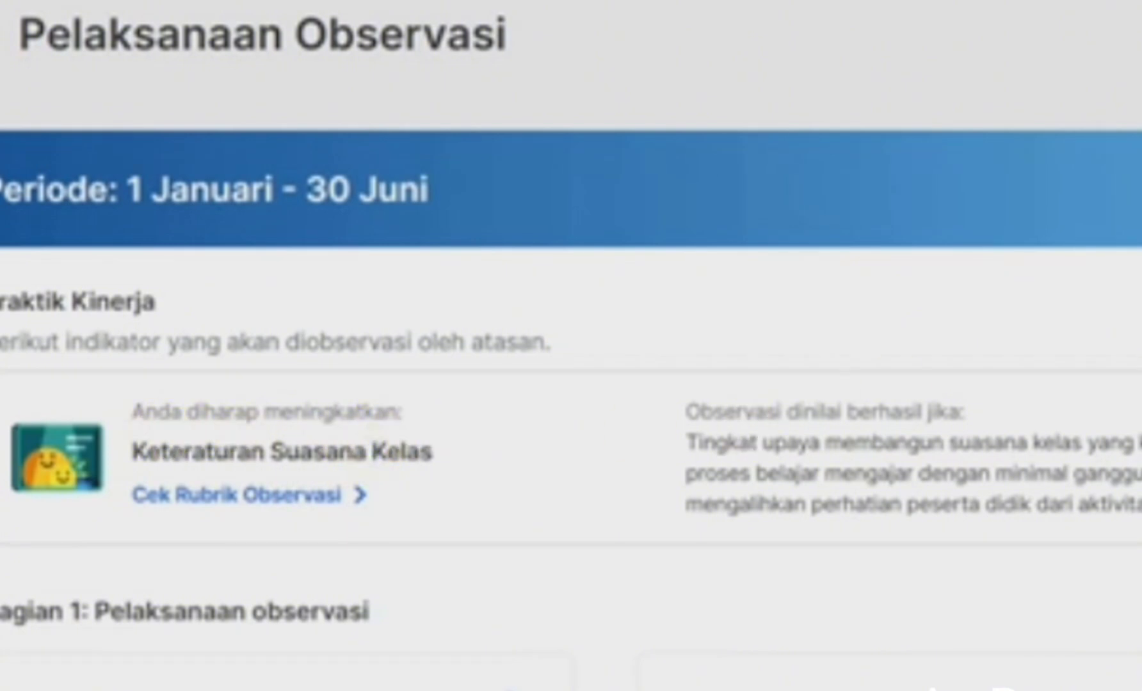
scroll(571, 346, "down", 2)
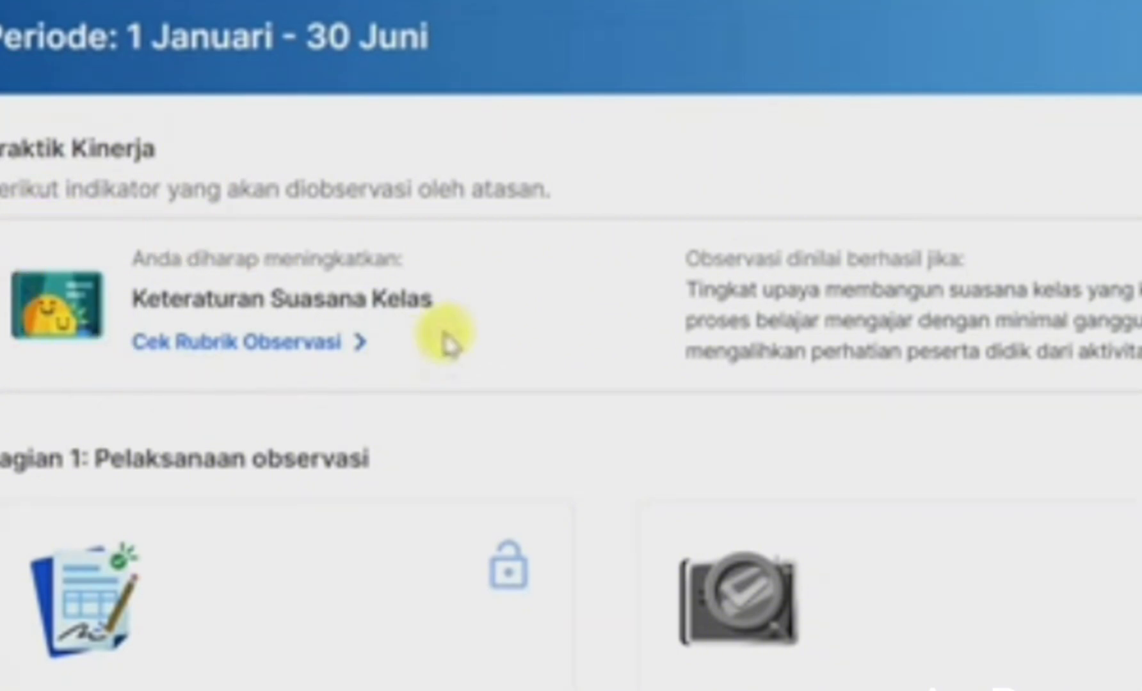
scroll(128, 200, "down", 5)
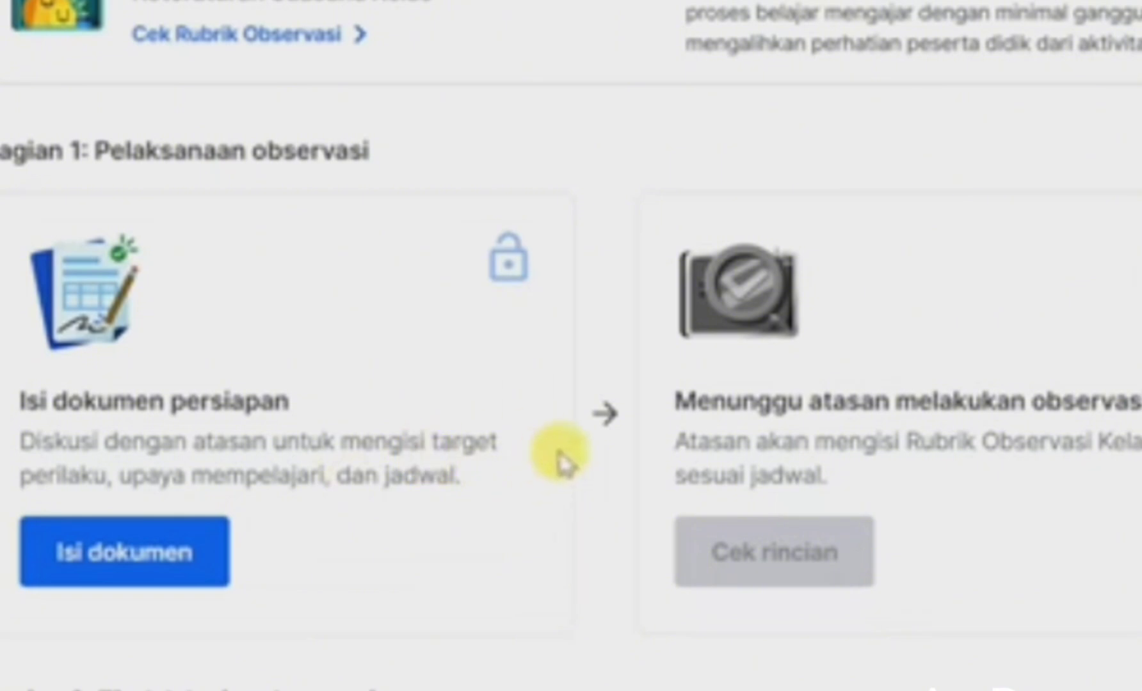
scroll(563, 459, "down", 2)
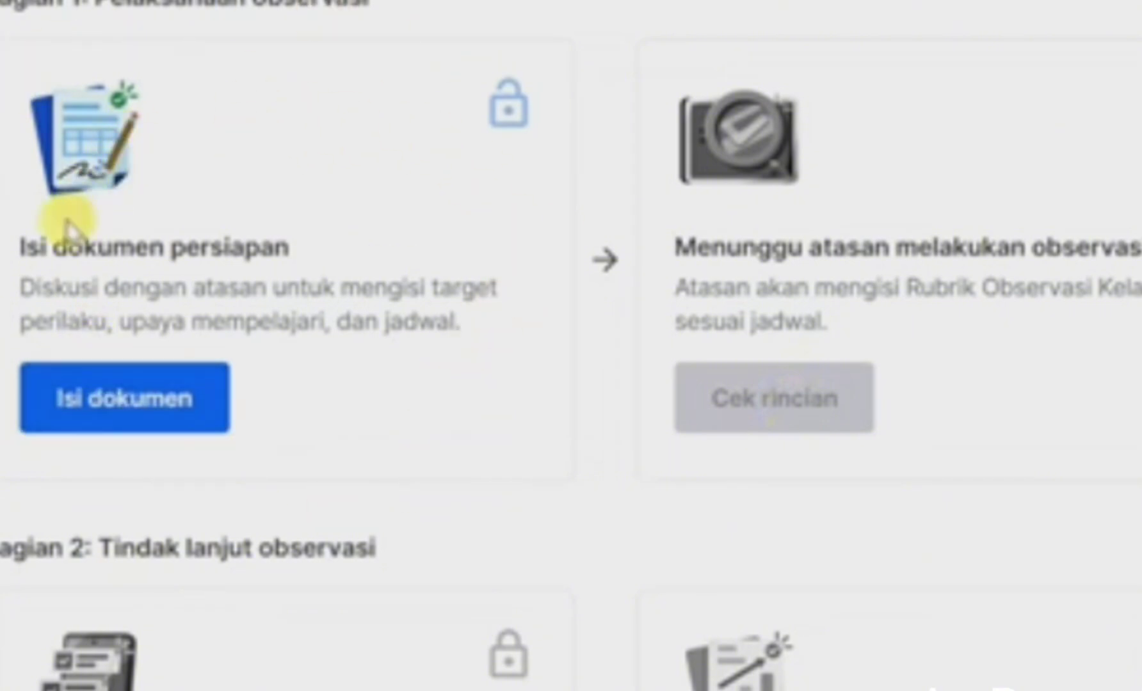
left_click(186, 419)
left_click(145, 415)
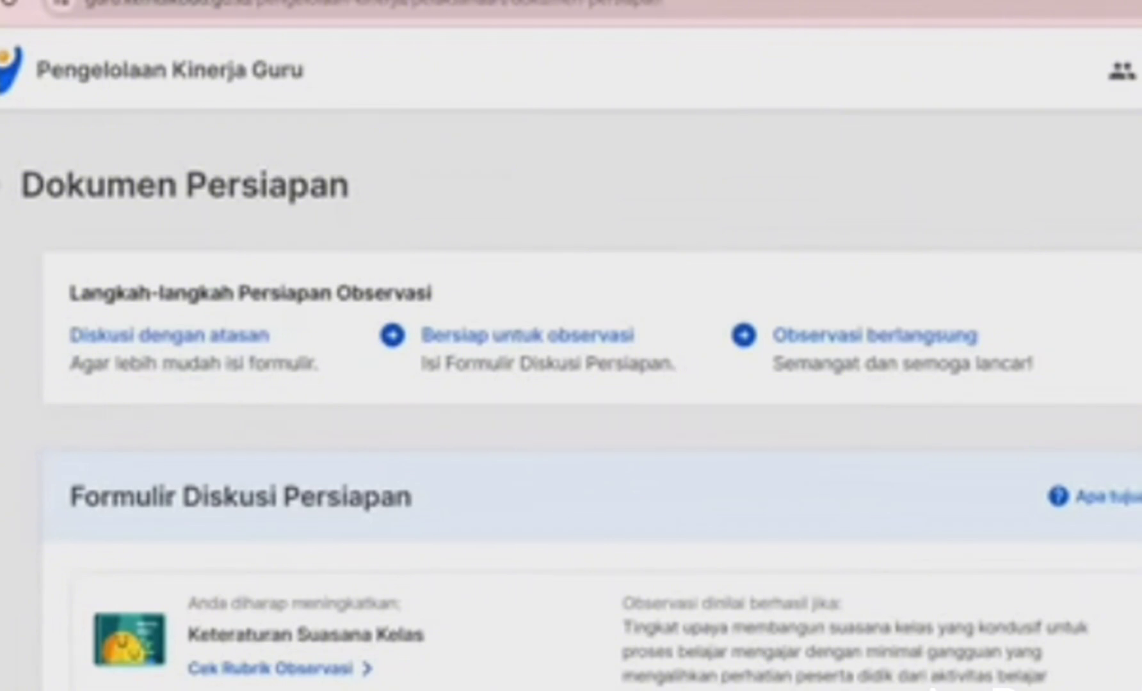
Select the target behaviours "Guru melakukan komunikasi positif untuk membangun suasana kelas yang kondusif" and "Guru membuat dan mengingatkan aturan/kesepakatan kelas".
scroll(576, 397, "down", 5)
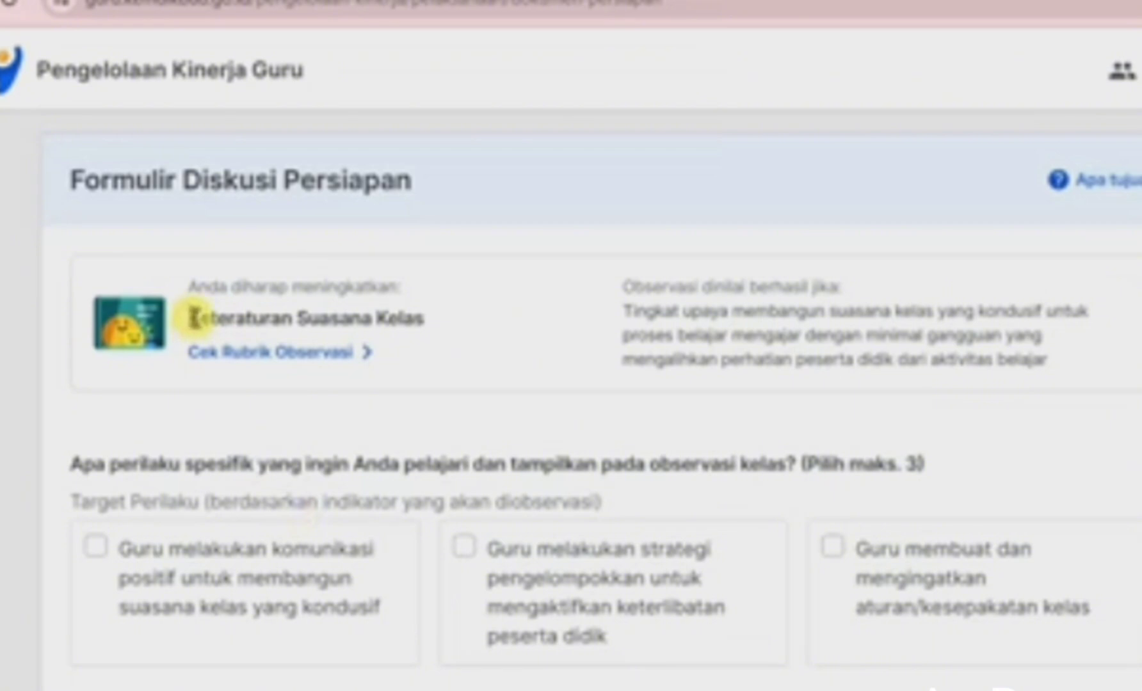
left_click_drag(192, 315, 467, 327)
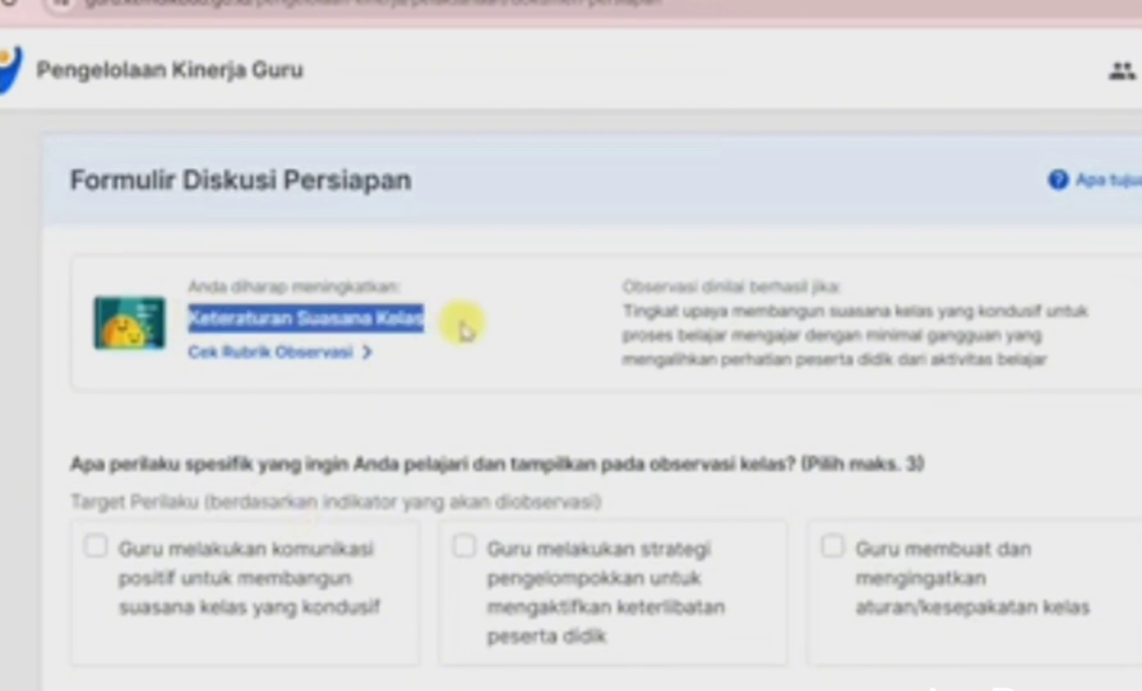
left_click(13, 356)
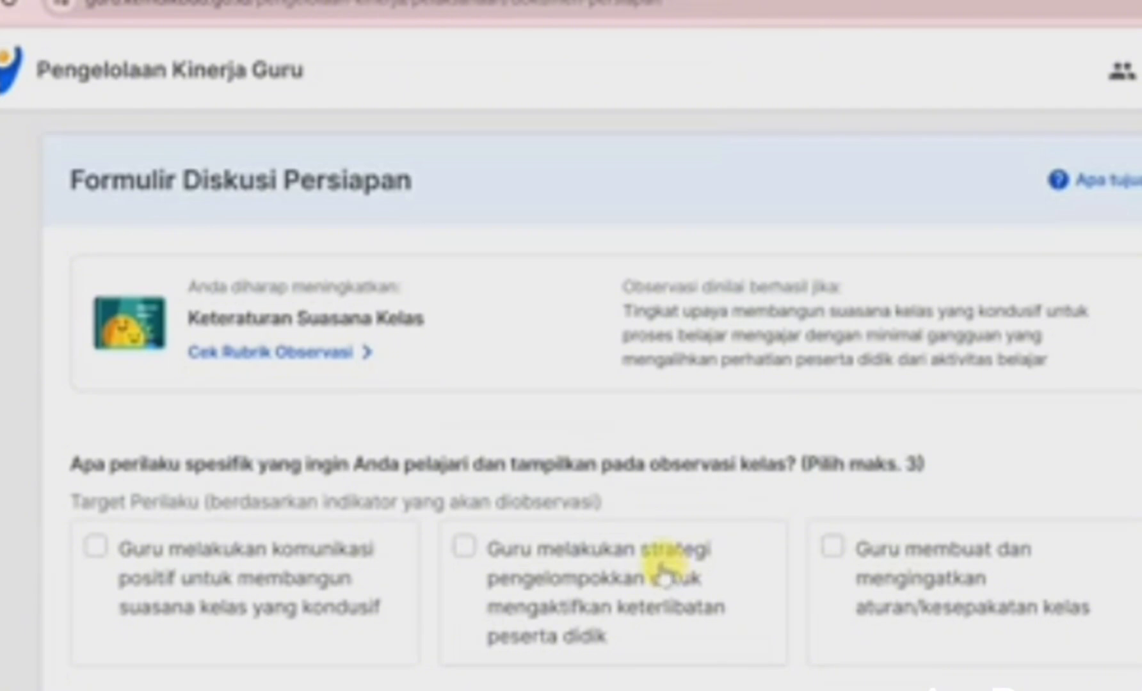
scroll(663, 570, "down", 2)
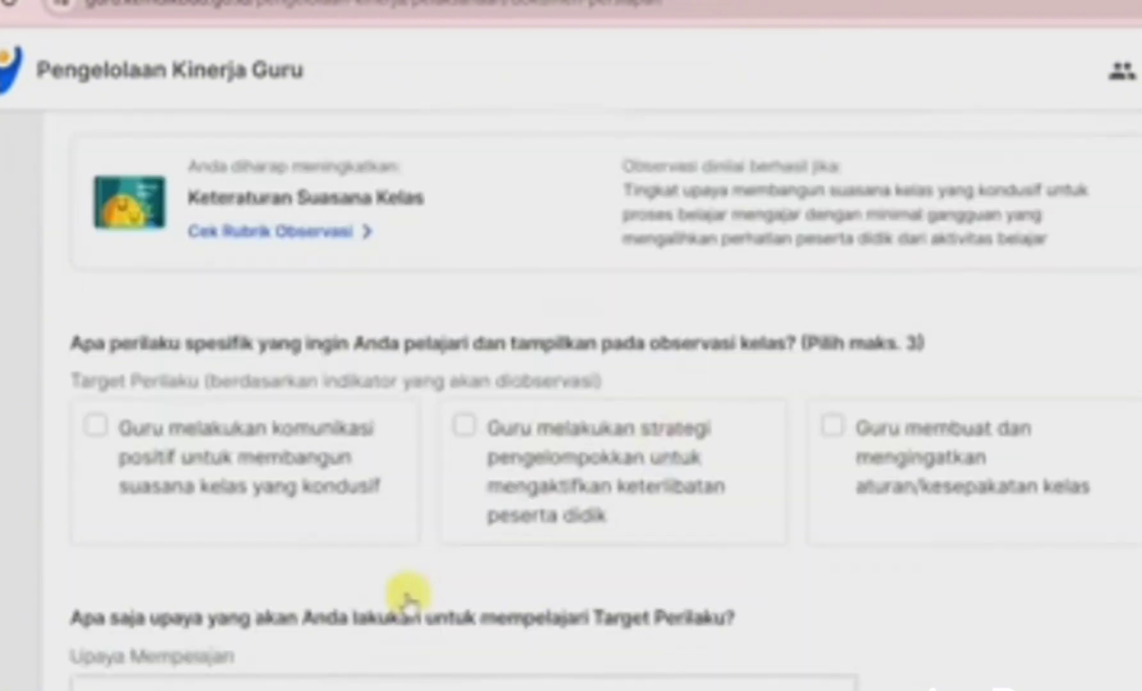
left_click(98, 427)
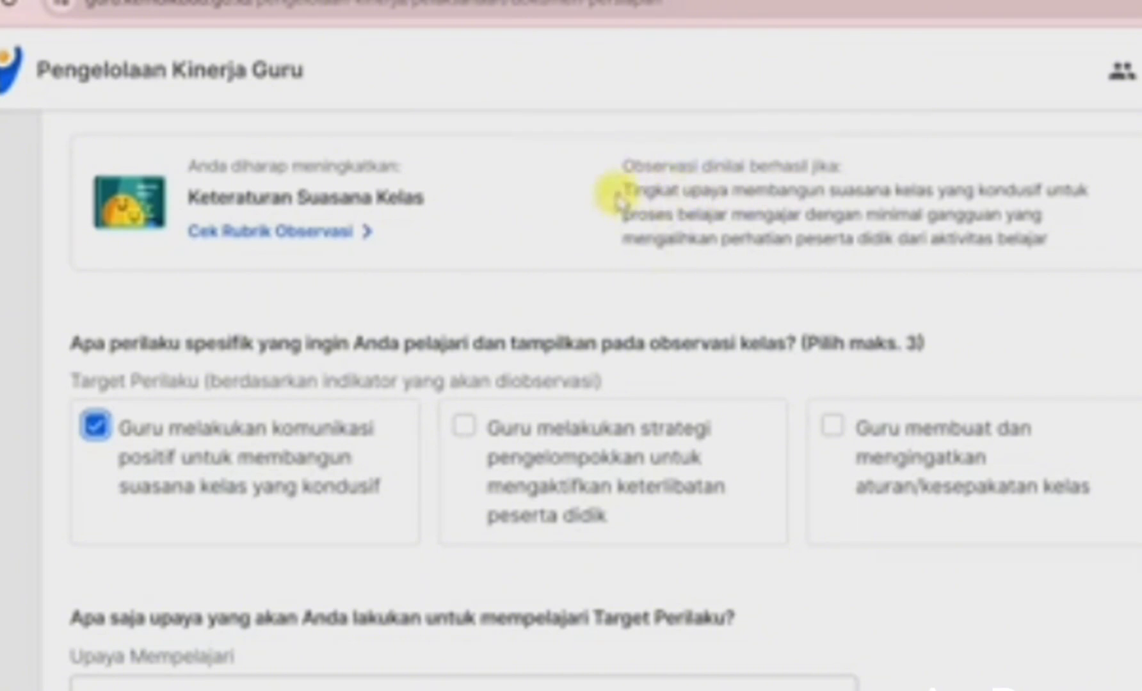
left_click_drag(626, 188, 1027, 242)
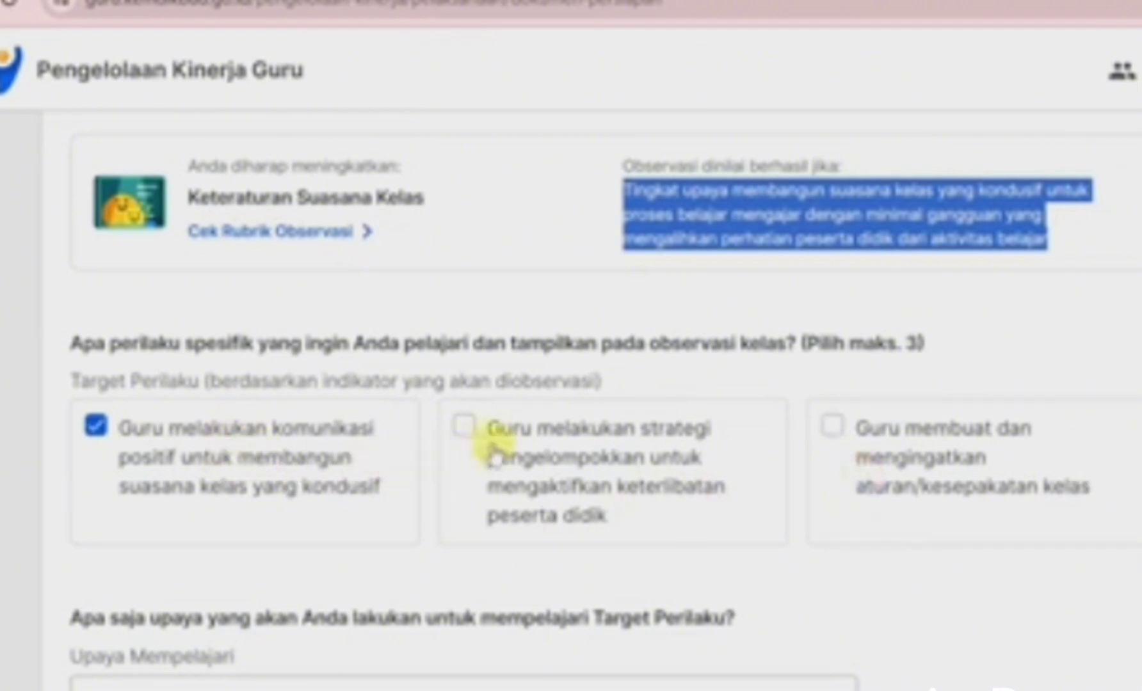
left_click(832, 429)
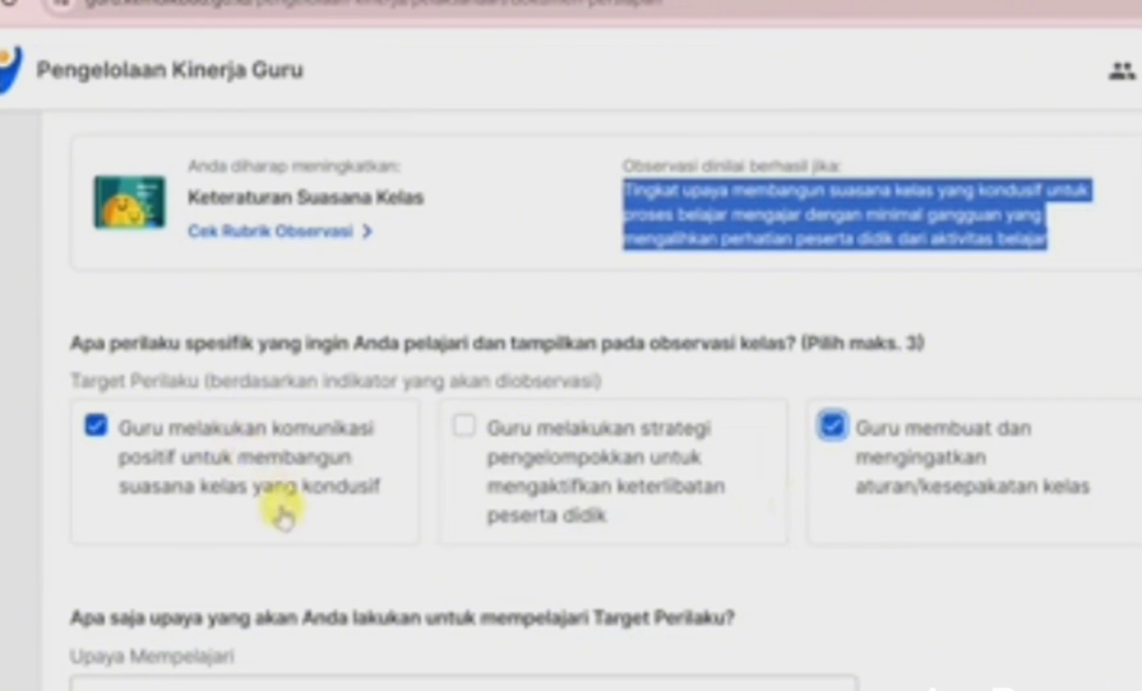
Enter "1. Bangun komunikasi yang baik dengan siswa" as the first learning effort under Upaya Mempelajari.
scroll(278, 509, "down", 2)
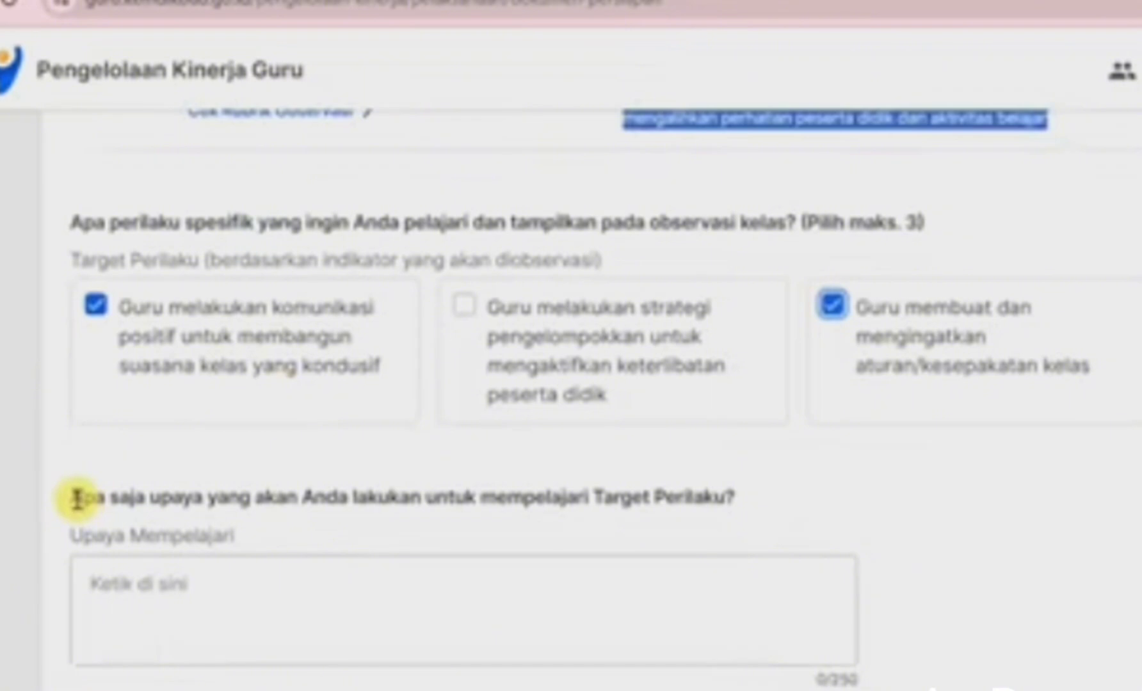
left_click_drag(75, 498, 744, 504)
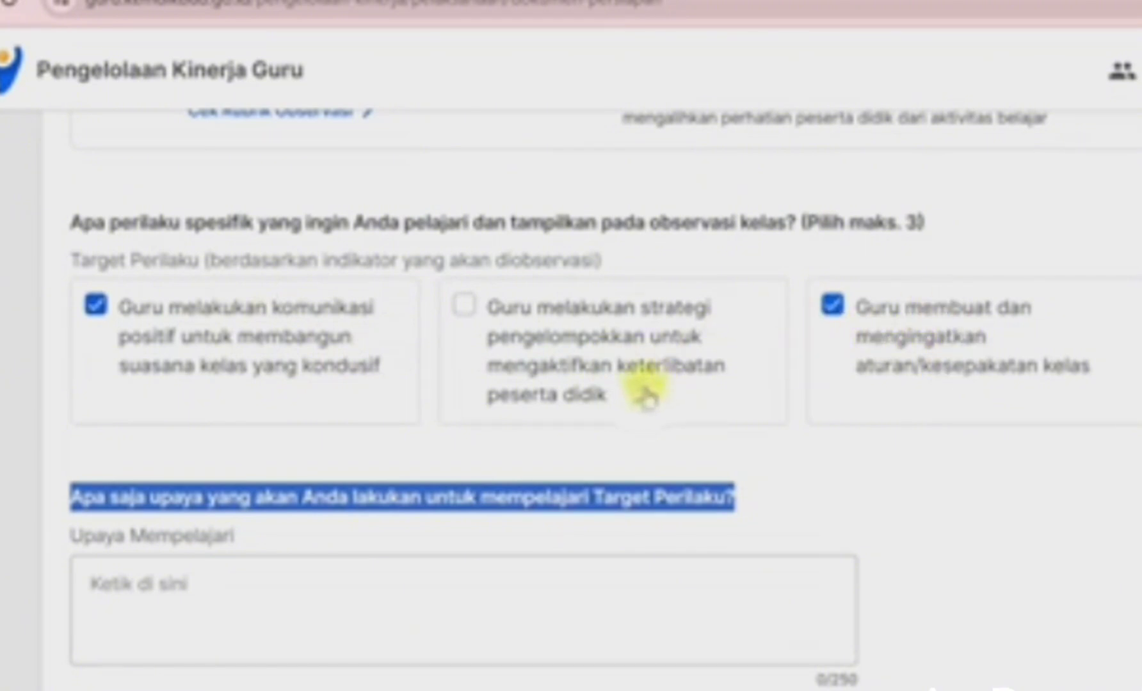
left_click(255, 592)
scroll(1050, 544, "down", 2)
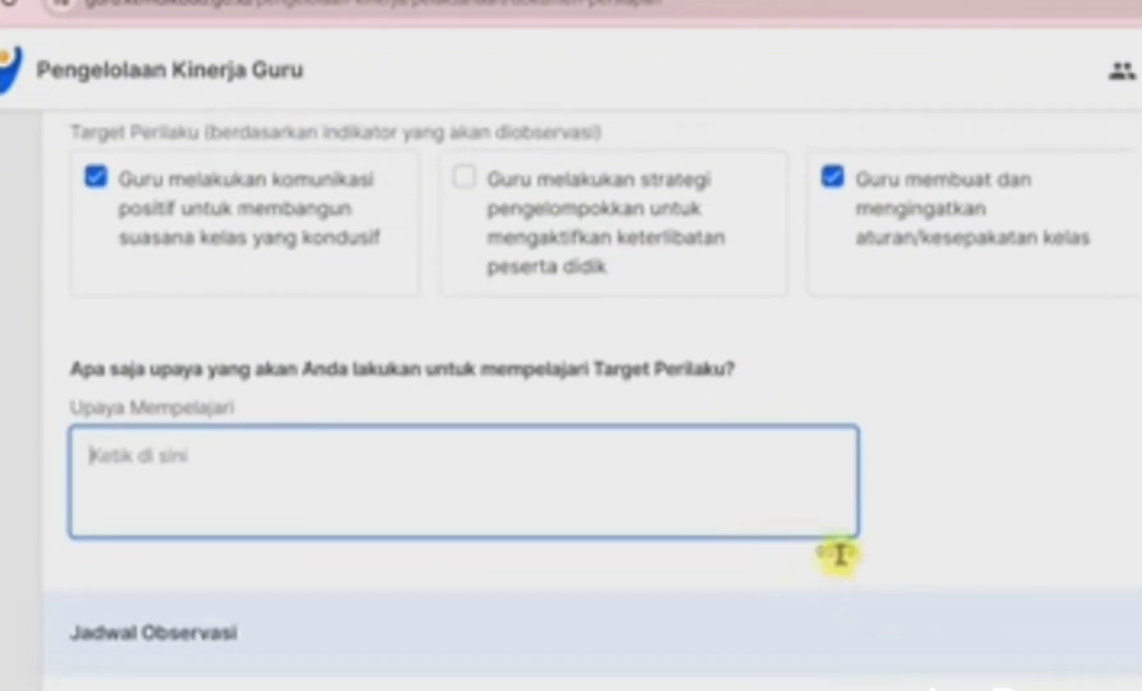
left_click_drag(861, 553, 826, 553)
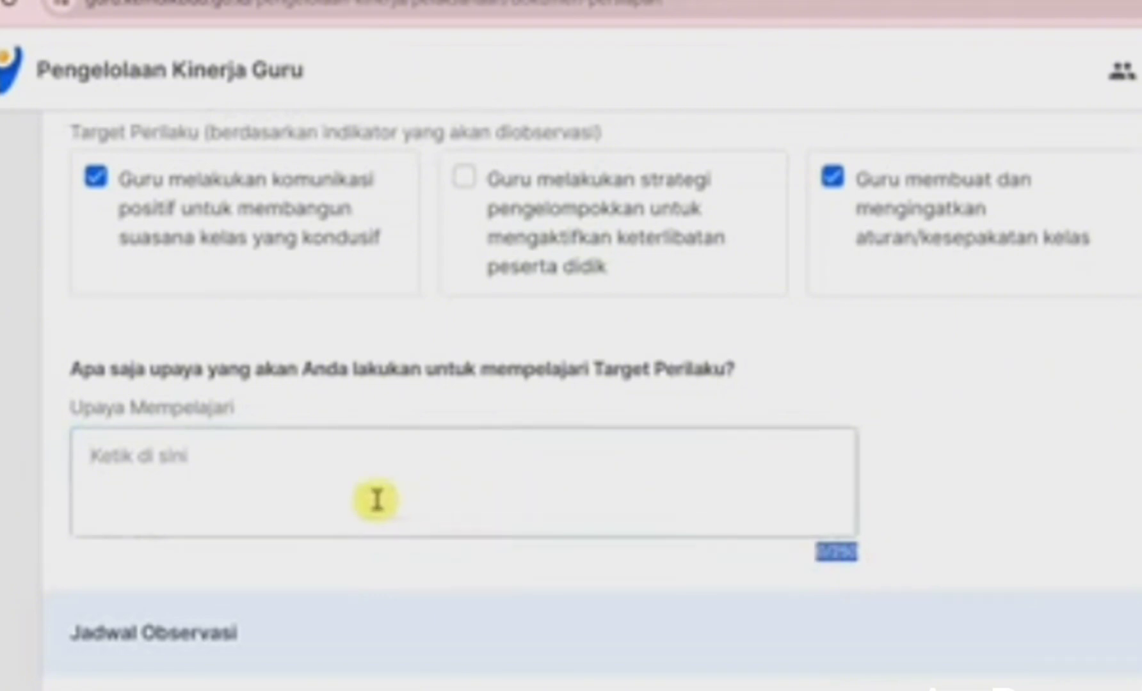
left_click(361, 473)
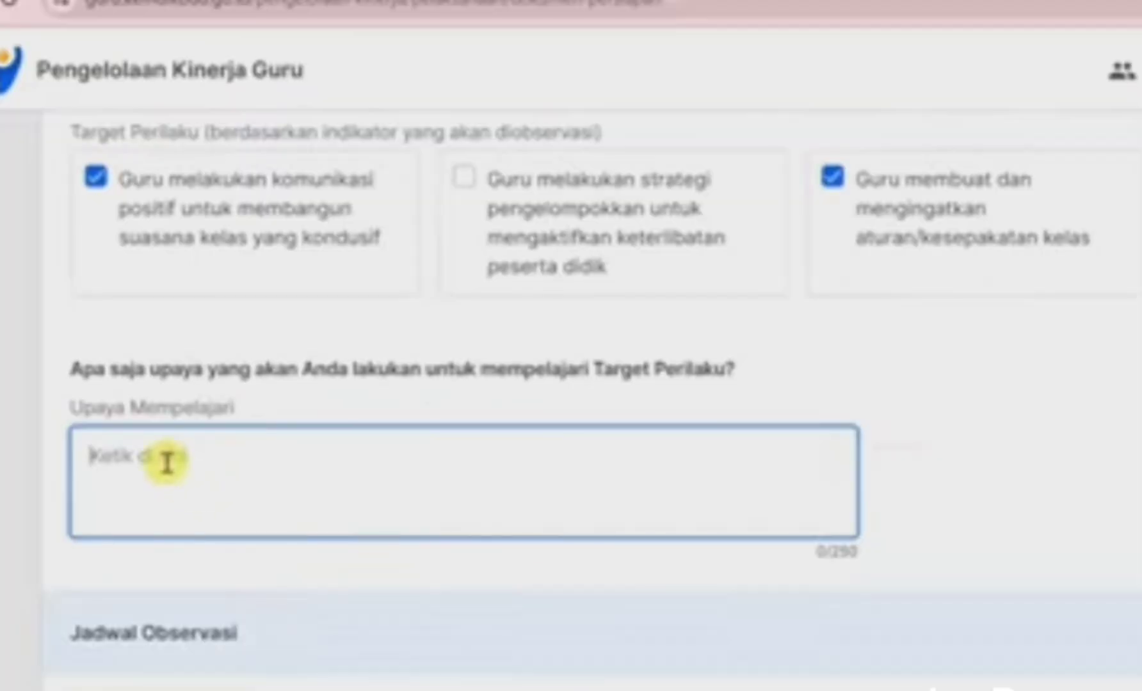
type("Y")
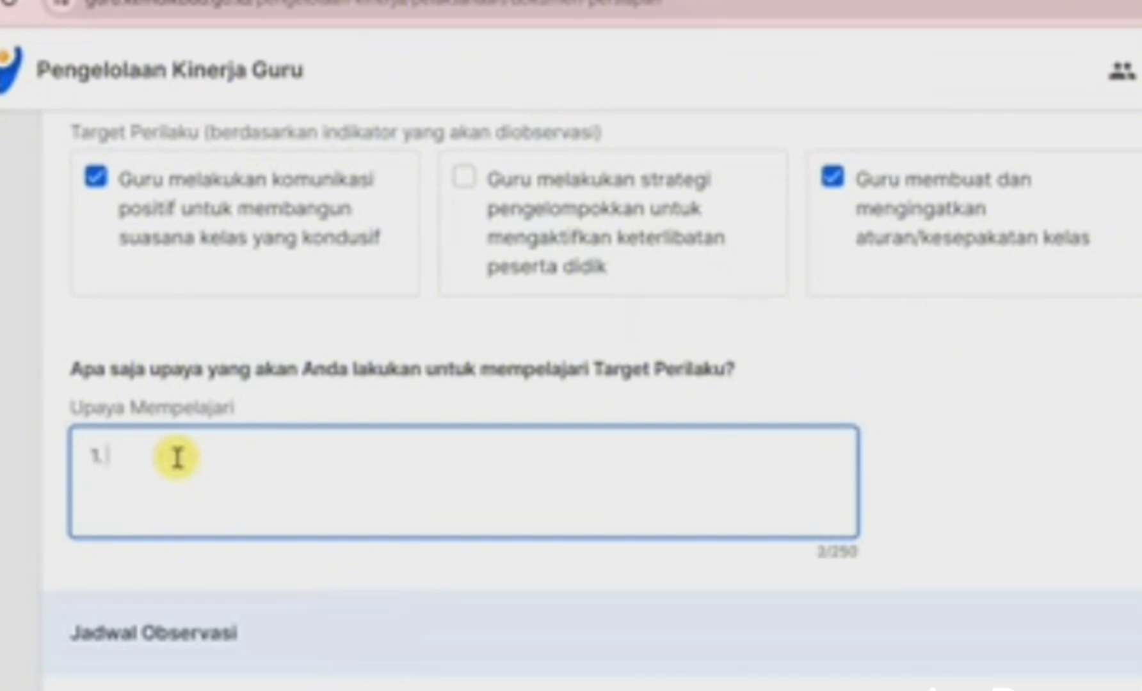
type("Bangun komunikasi yang baik dengan siswa")
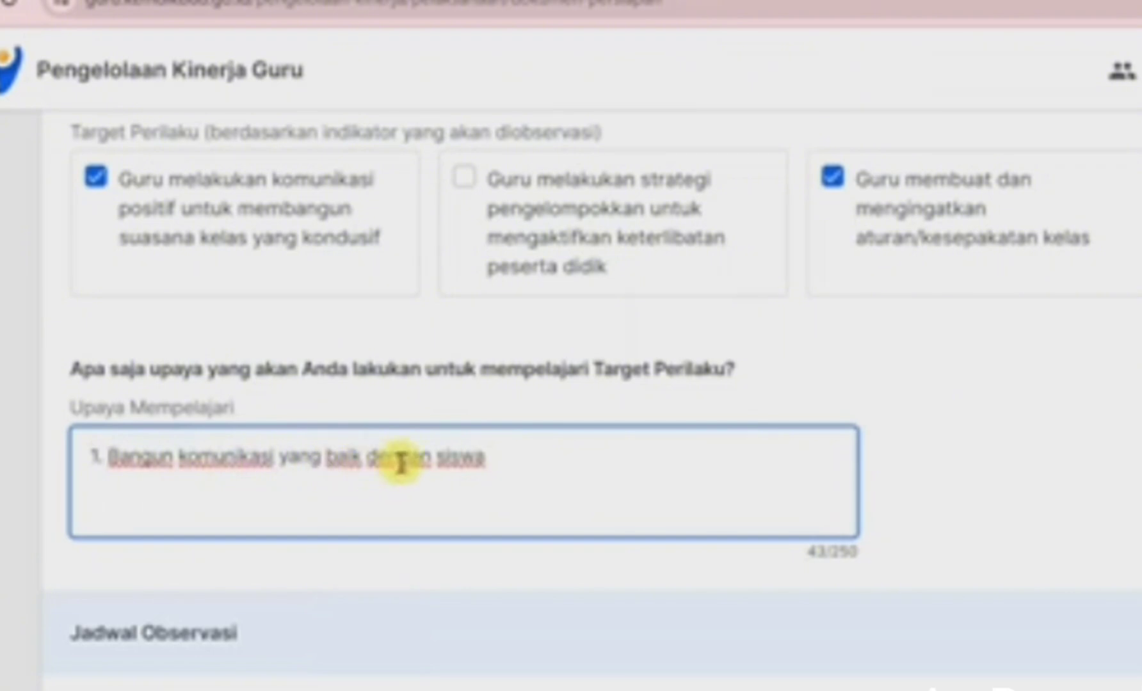
Consult the Word document and add its second heading, "2. Amati dan pahami perilaku setiap siswa", to Upaya Mempelajari in the web form.
left_click(637, 689)
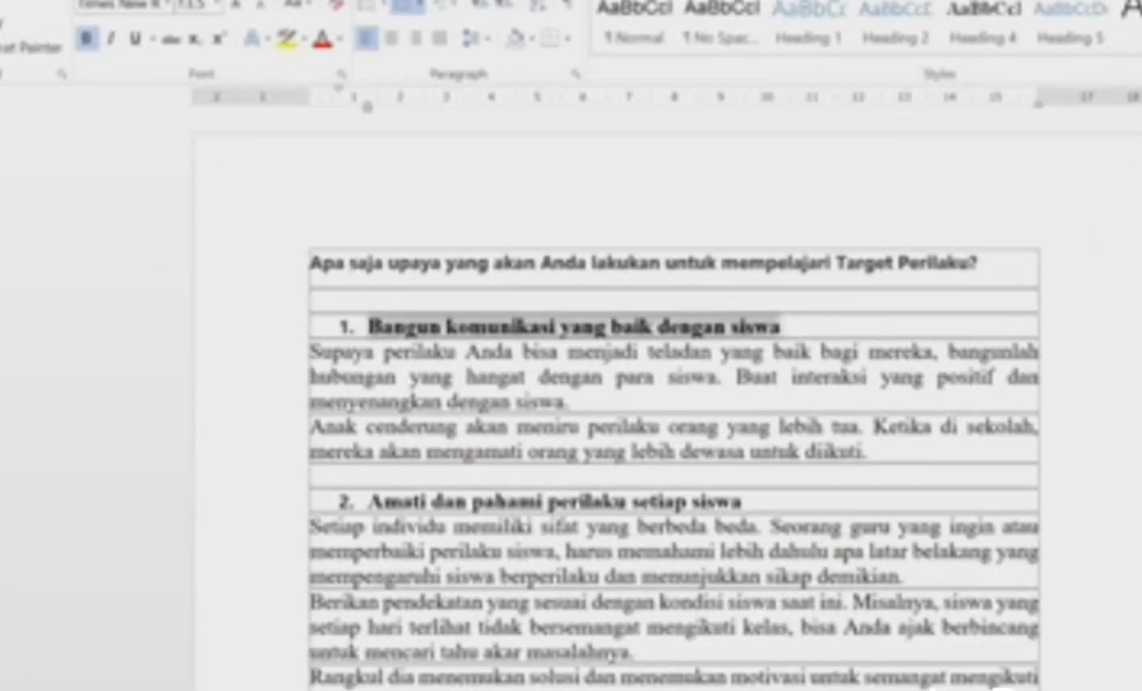
left_click(444, 366)
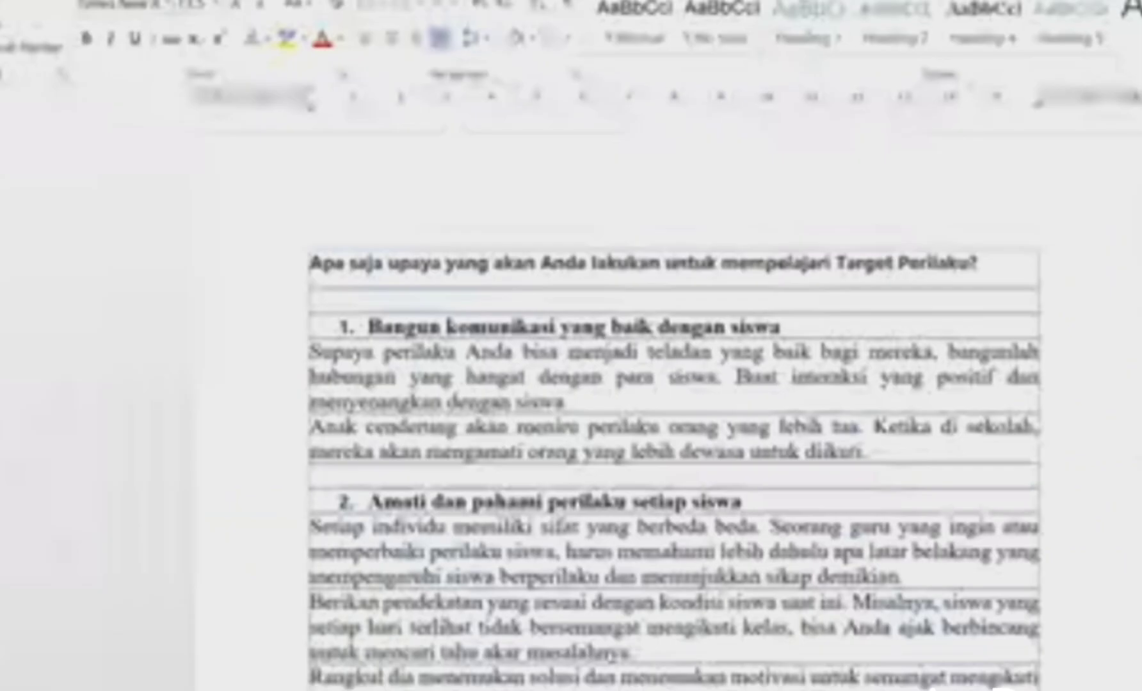
type("Amati dan pahami perilaku setiap siswa")
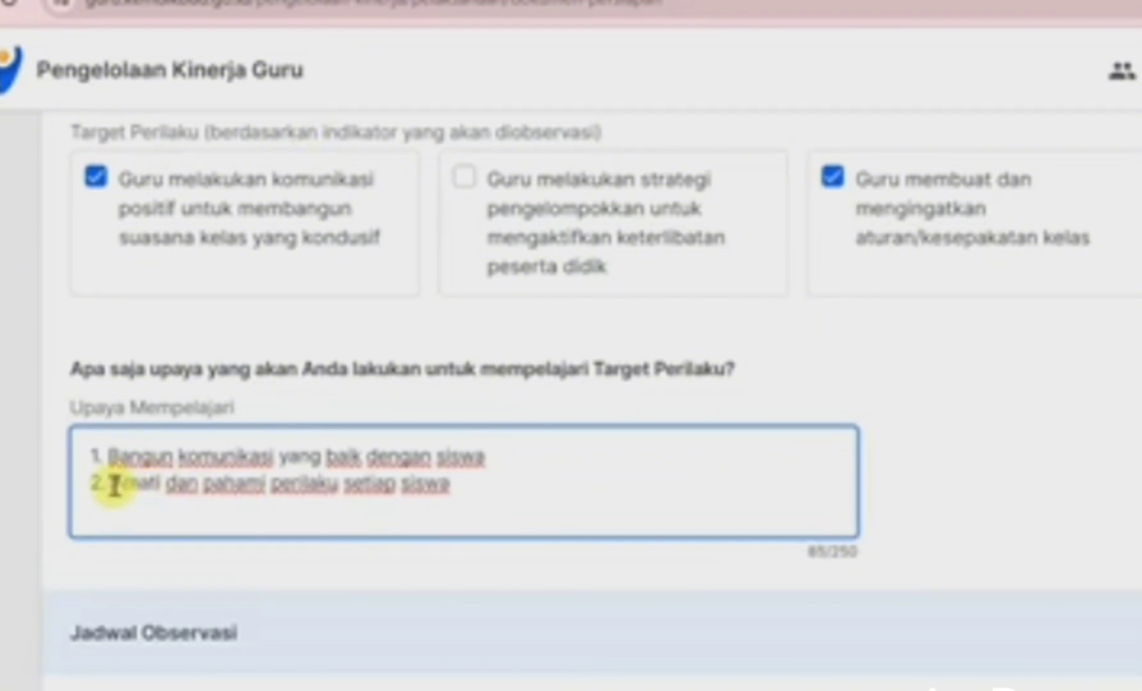
left_click_drag(112, 485, 474, 473)
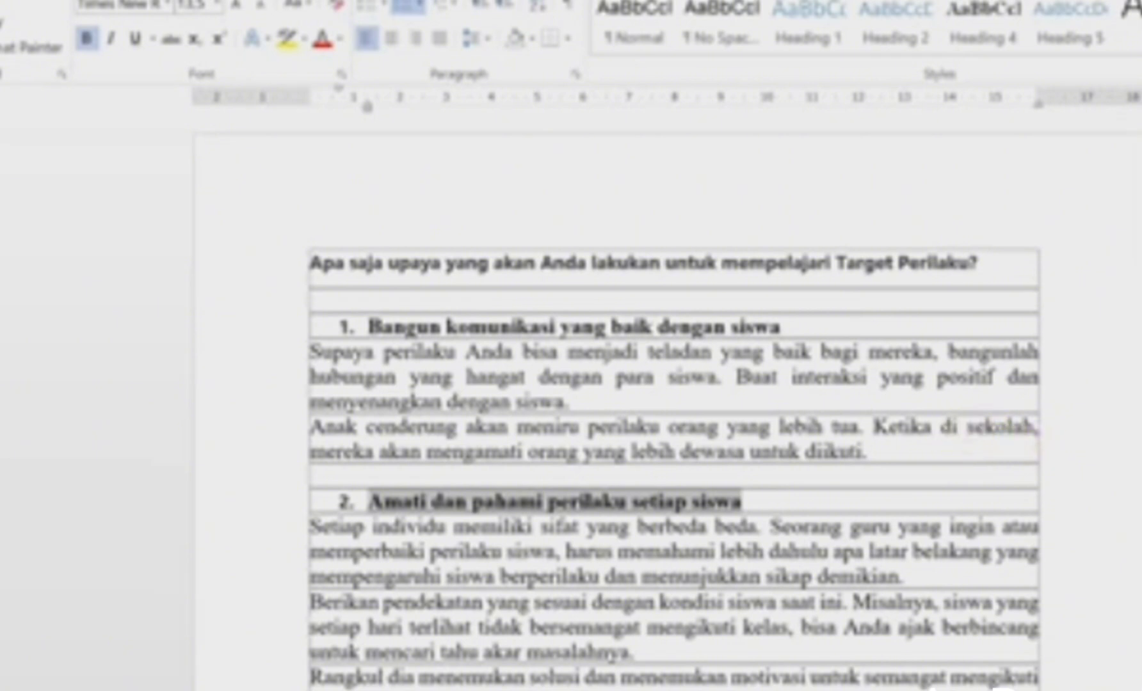
Add "3. Berikan dukungan siswa dalam belajar" from the Word document on a new line in Upaya Mempelajari.
scroll(672, 409, "down", 3)
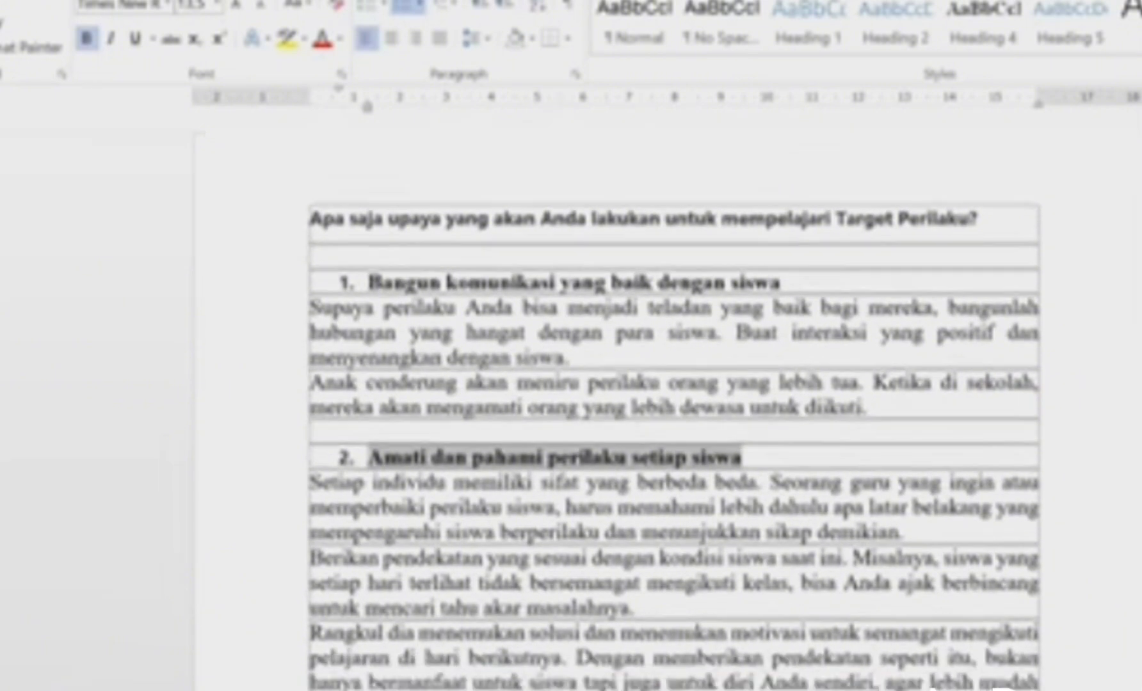
scroll(672, 416, "down", 2)
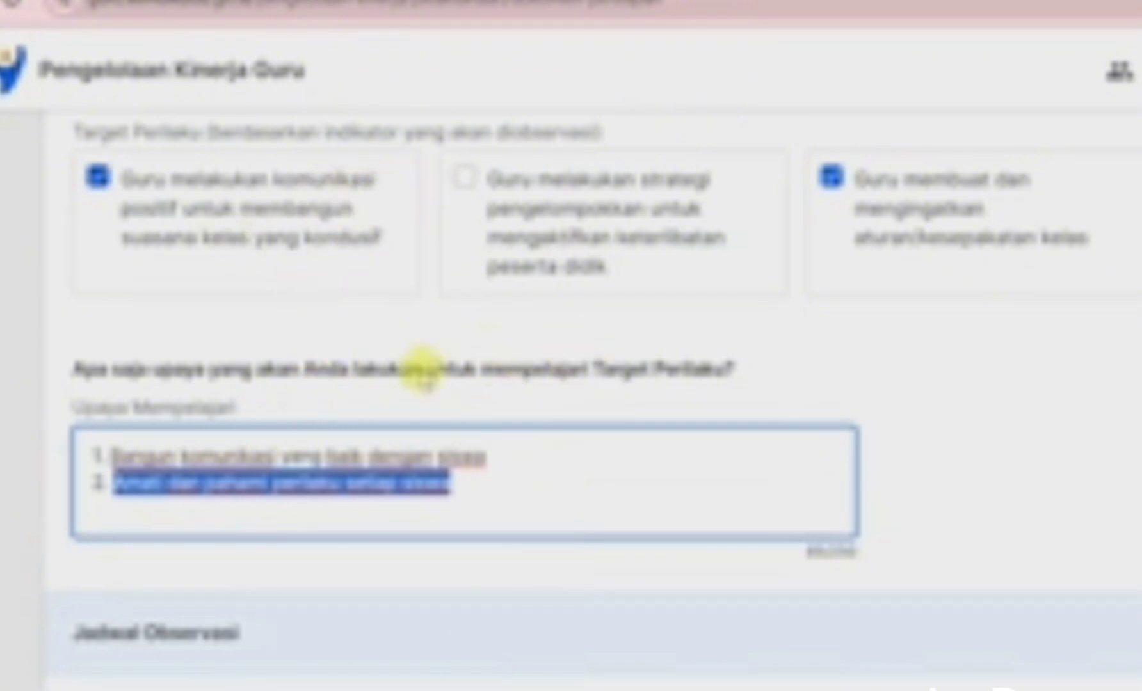
left_click(462, 484)
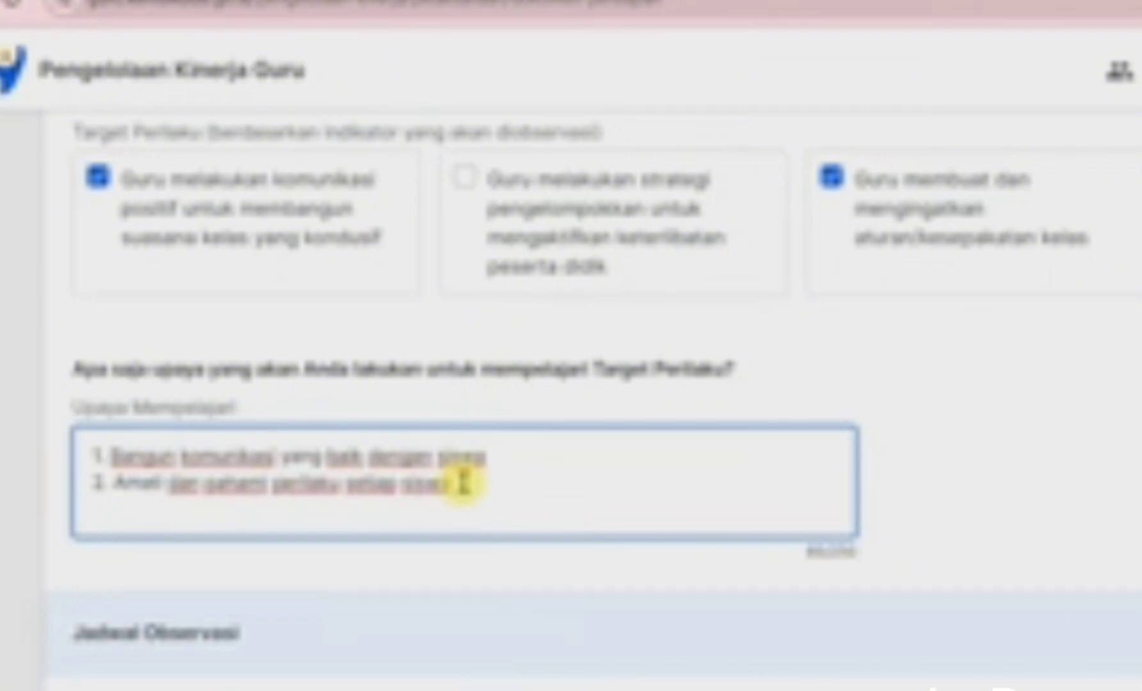
key("Tab")
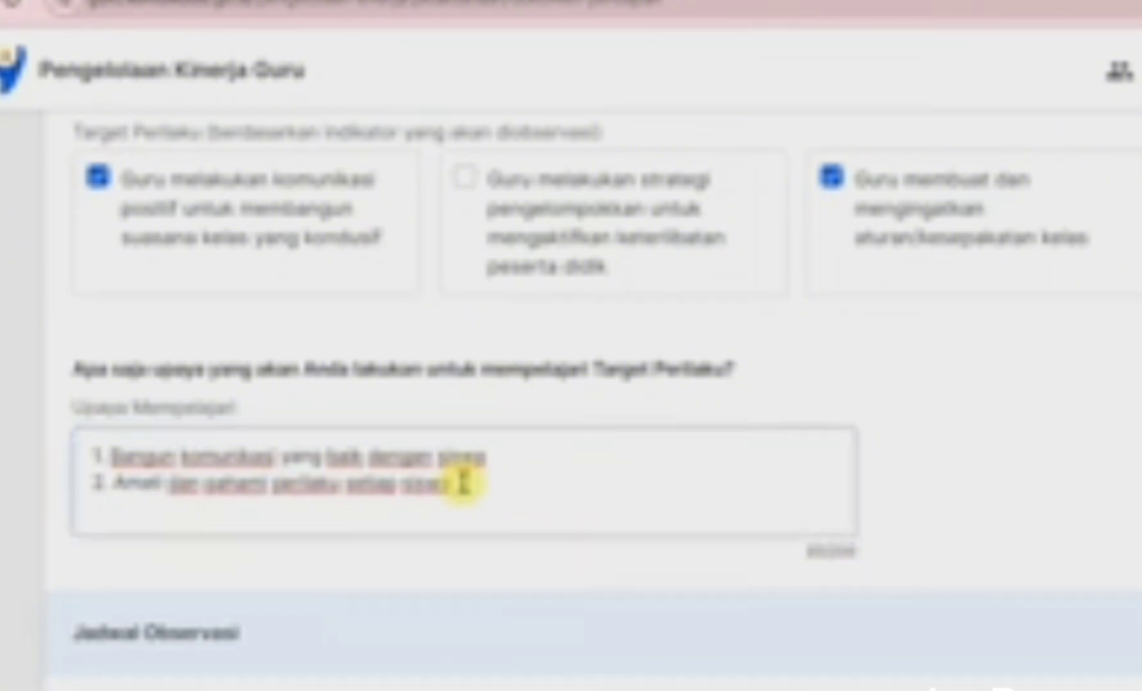
left_click(462, 483)
key("Return")
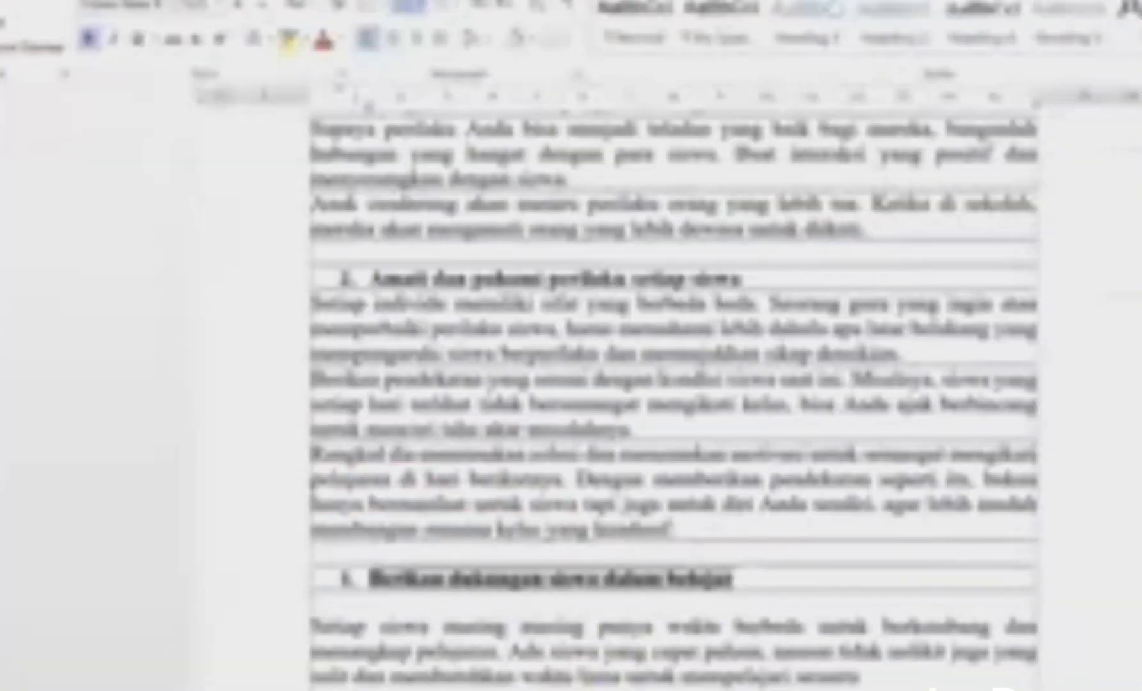
scroll(581, 600, "down", 2)
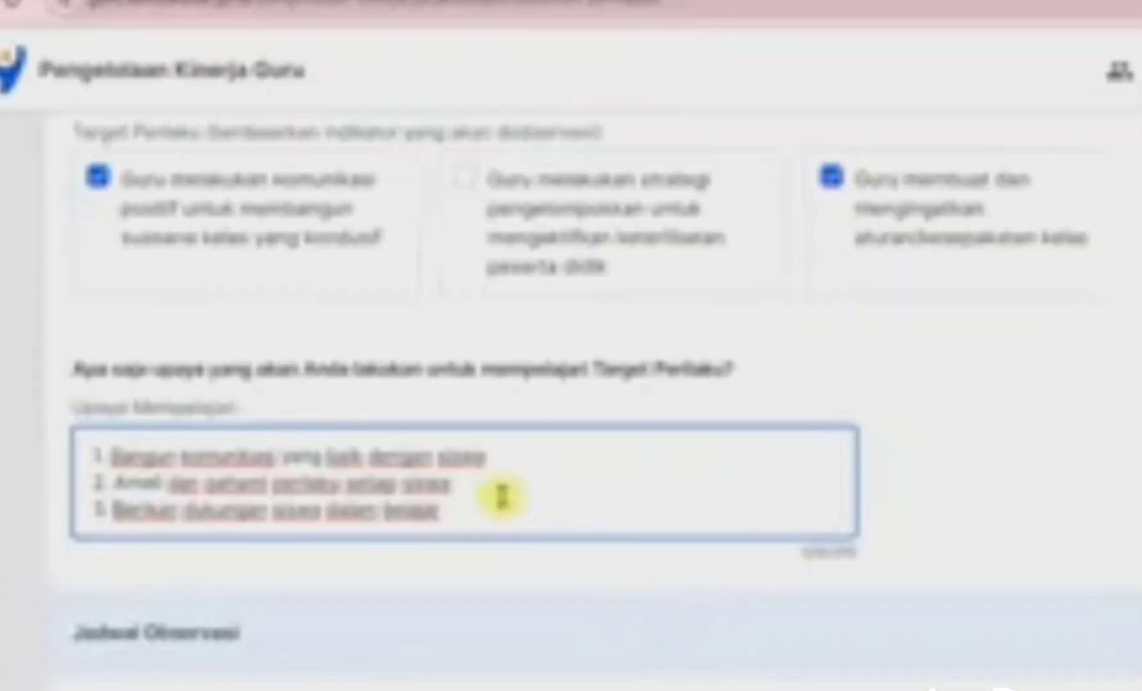
Add "4. Menyampaikan aturan dengan tegas namun penuh empati" as the fourth learning effort in Upaya Mempelajari.
type("4. Mengingatkan aturan dengan tegas namun penuh empati")
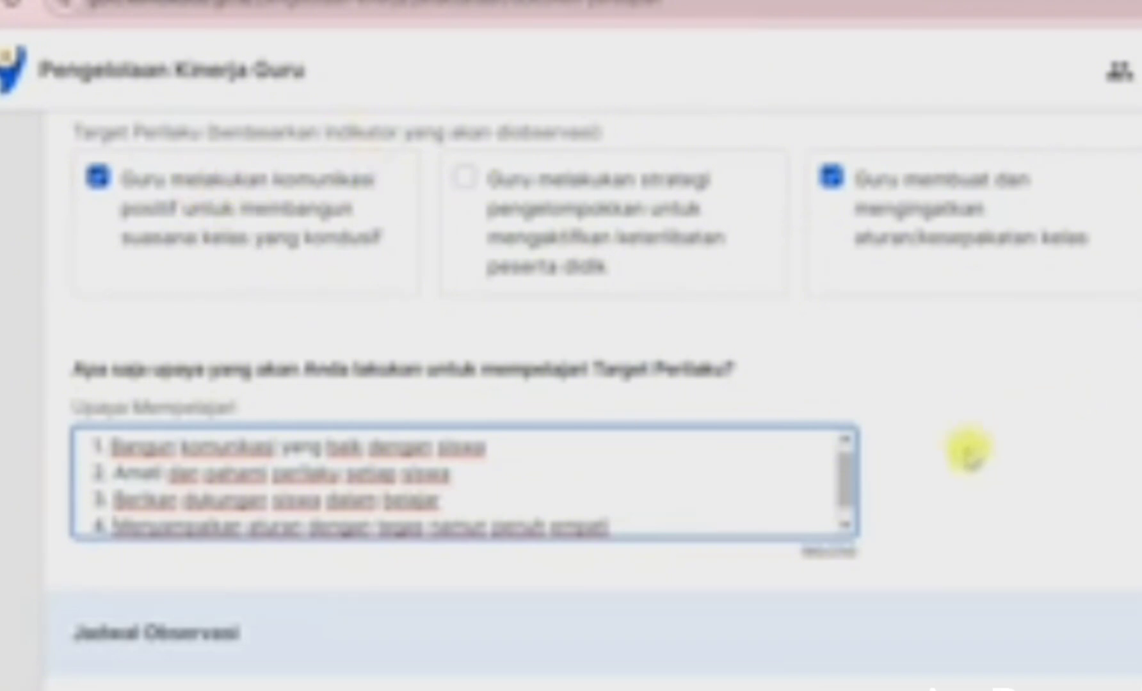
left_click(805, 552)
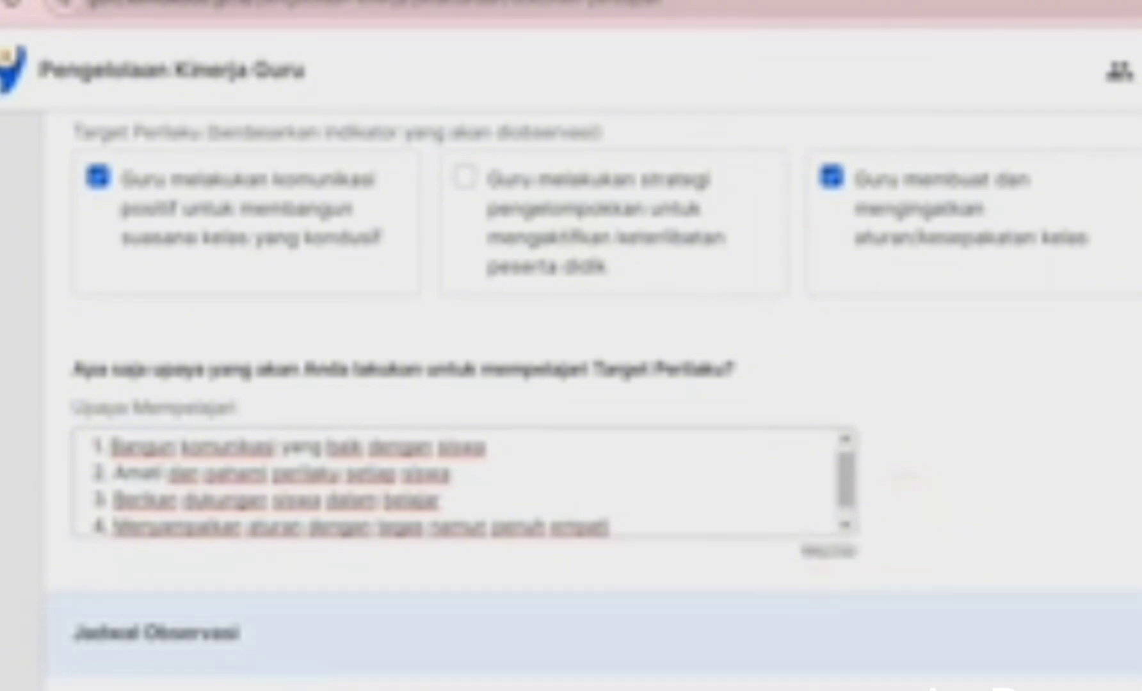
Consult the Kalender Pendidikan Genap 2024 PDF and set the Tanggal under Jadwal Observasi to 15/2/2024.
scroll(593, 399, "down", 3)
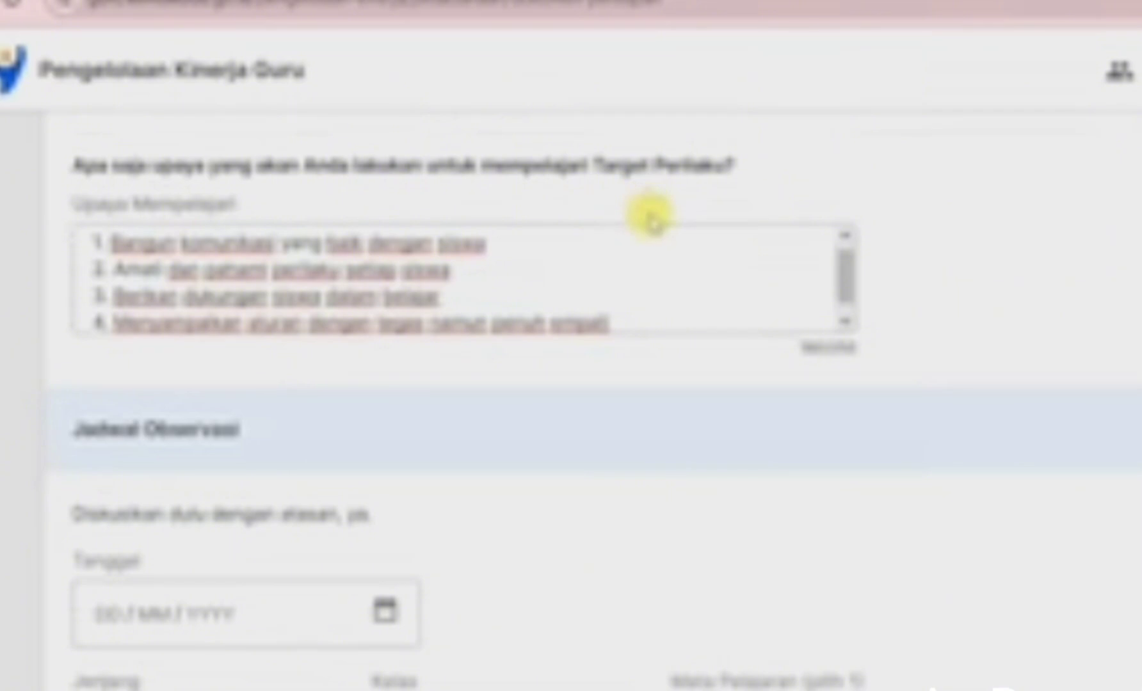
scroll(761, 377, "down", 3)
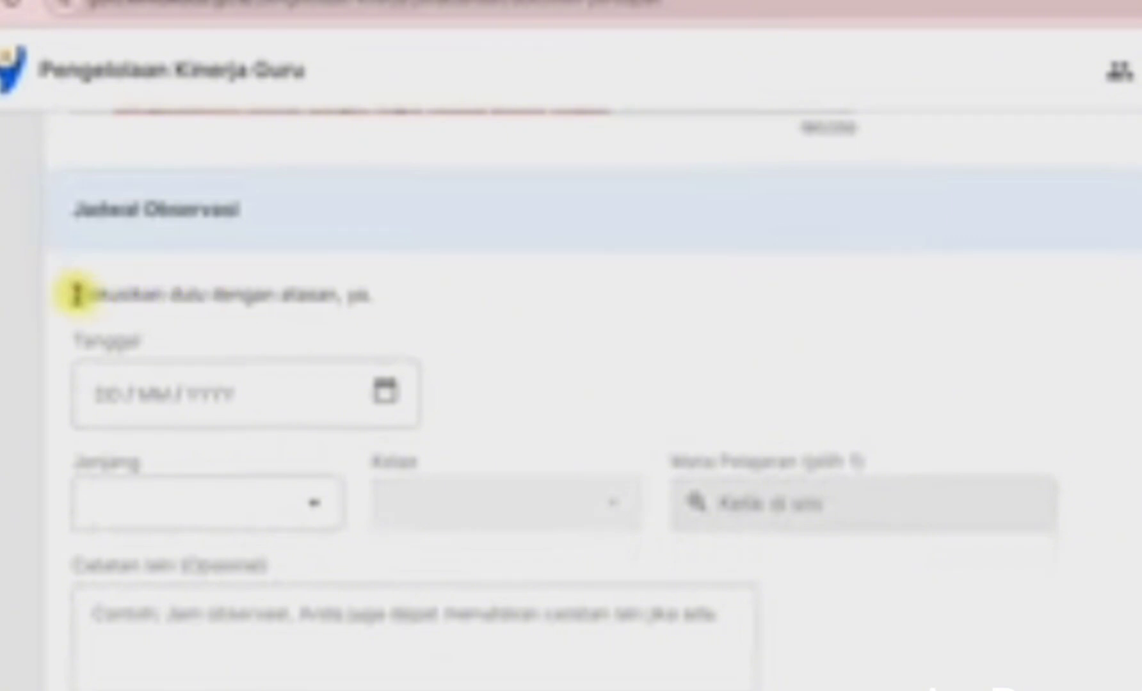
left_click_drag(76, 294, 378, 294)
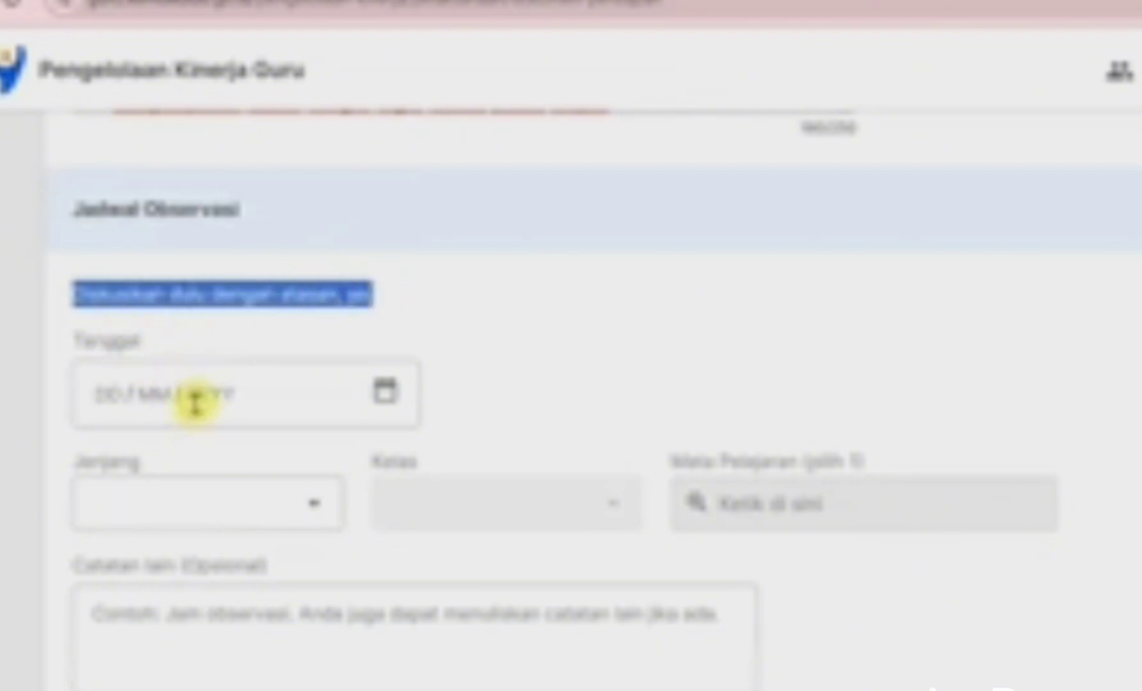
left_click(448, 280)
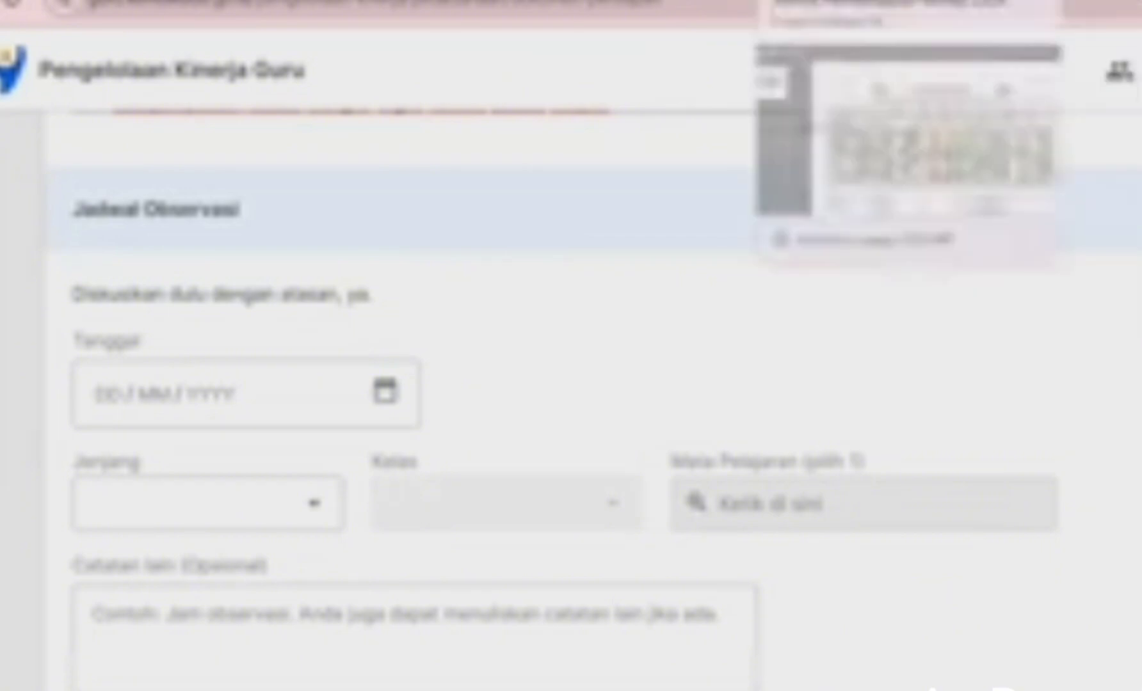
left_click(1017, 1)
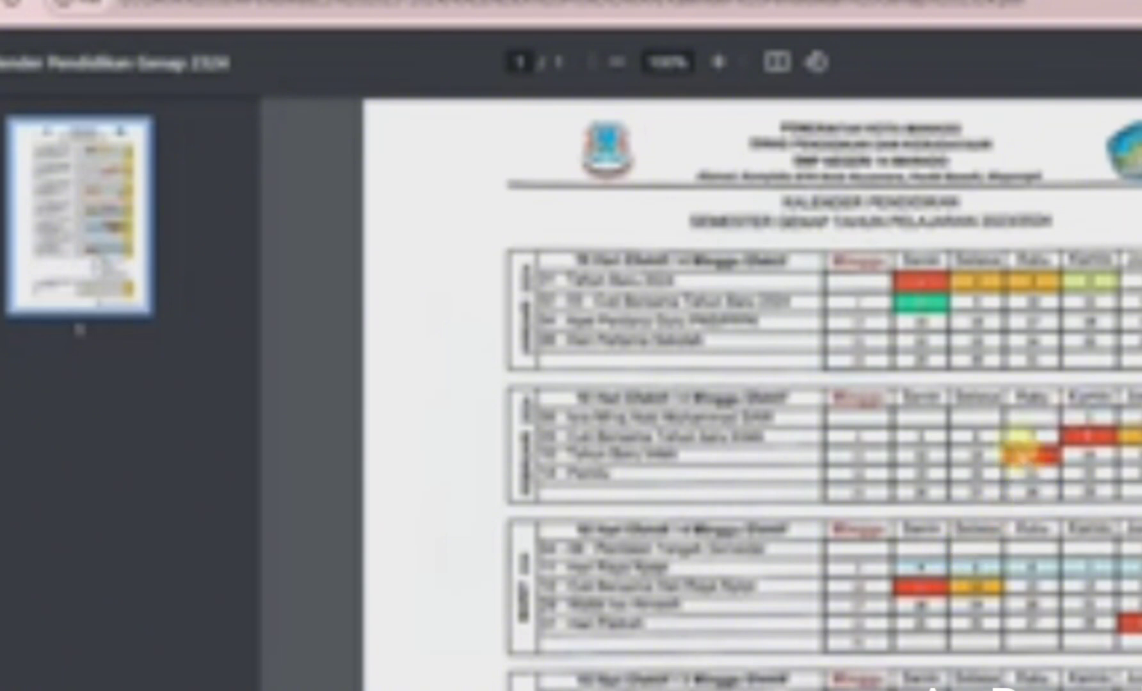
left_click(902, 7)
left_click(386, 393)
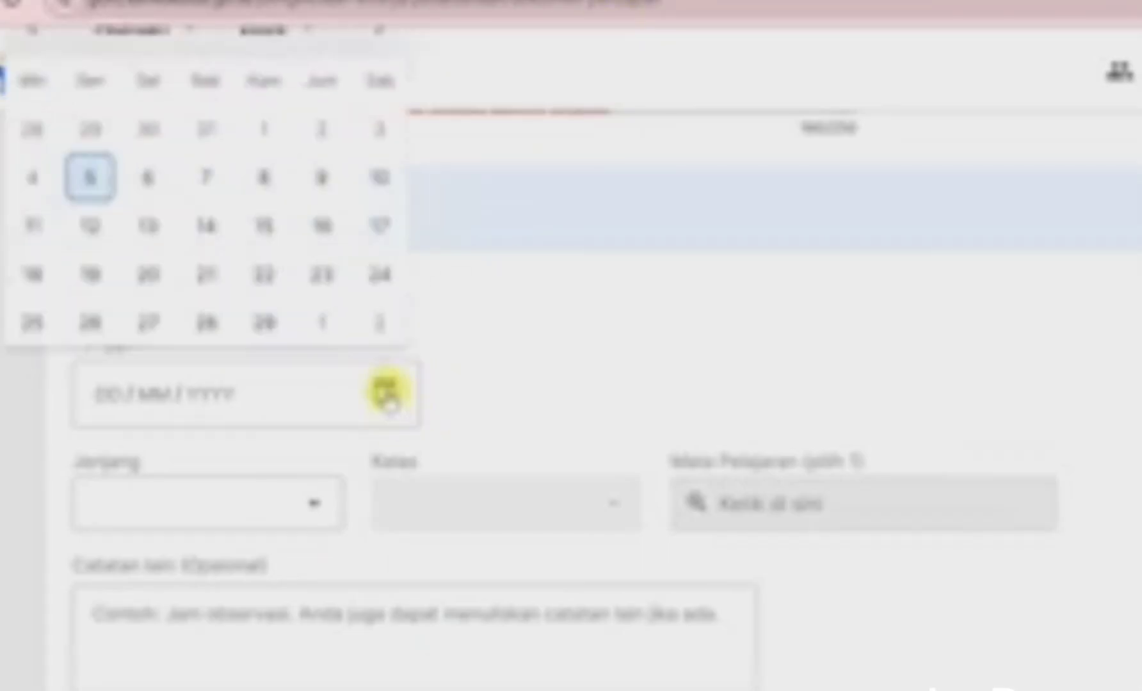
scroll(294, 160, "up", 2)
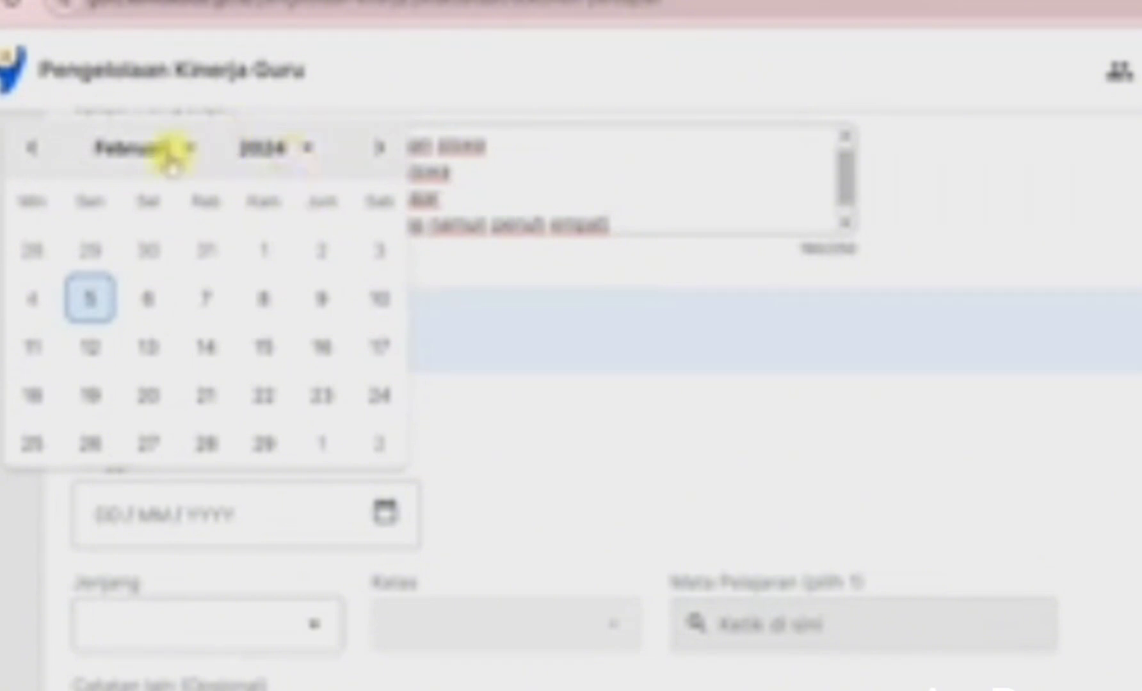
left_click(264, 347)
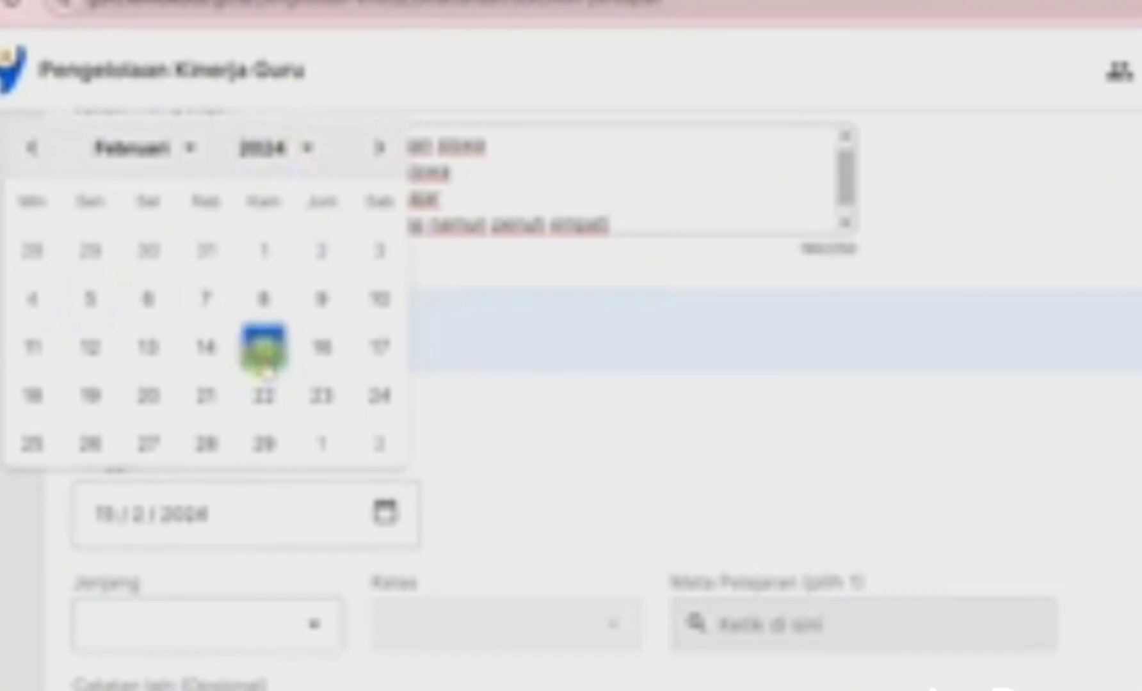
left_click(517, 384)
scroll(517, 428, "down", 2)
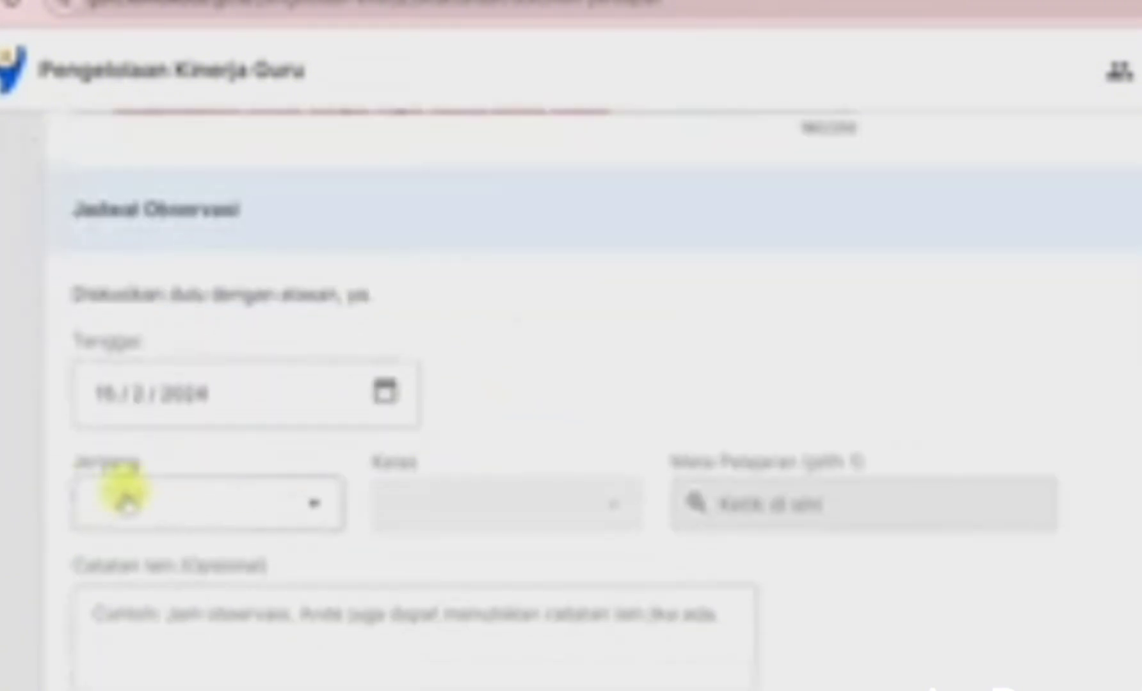
Set the observation's Jenjang to SMP, Kelas to Kelas 7 and Mata Pelajaran to Informatika.
left_click(312, 505)
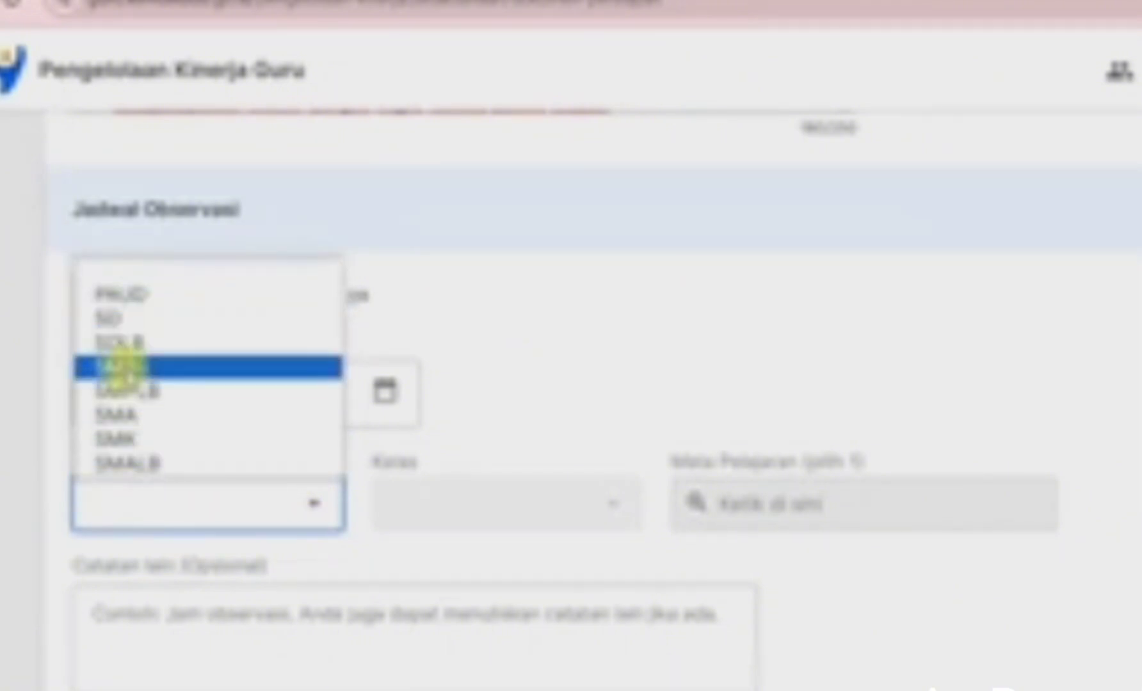
left_click(157, 368)
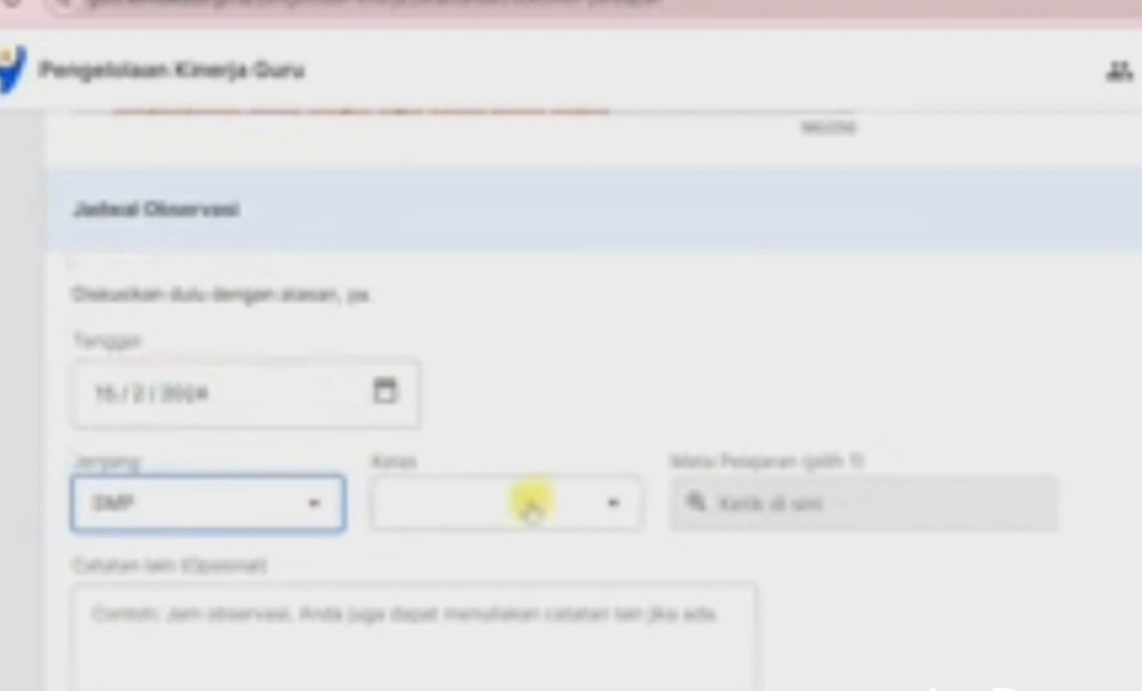
left_click(608, 504)
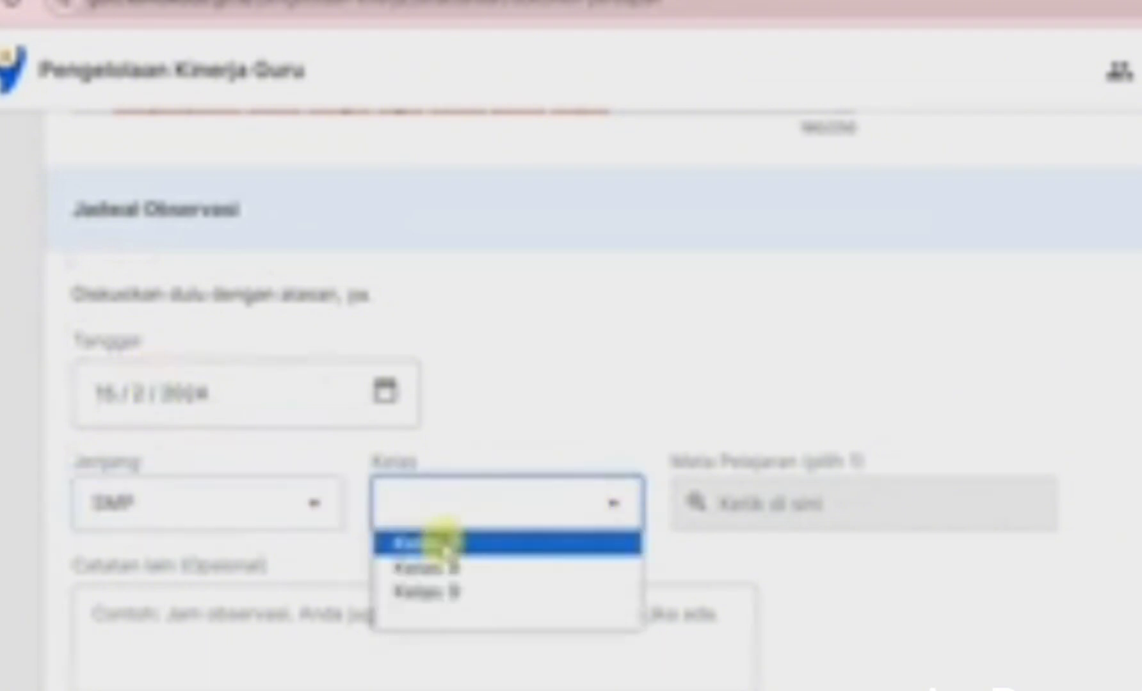
left_click(443, 542)
left_click(853, 499)
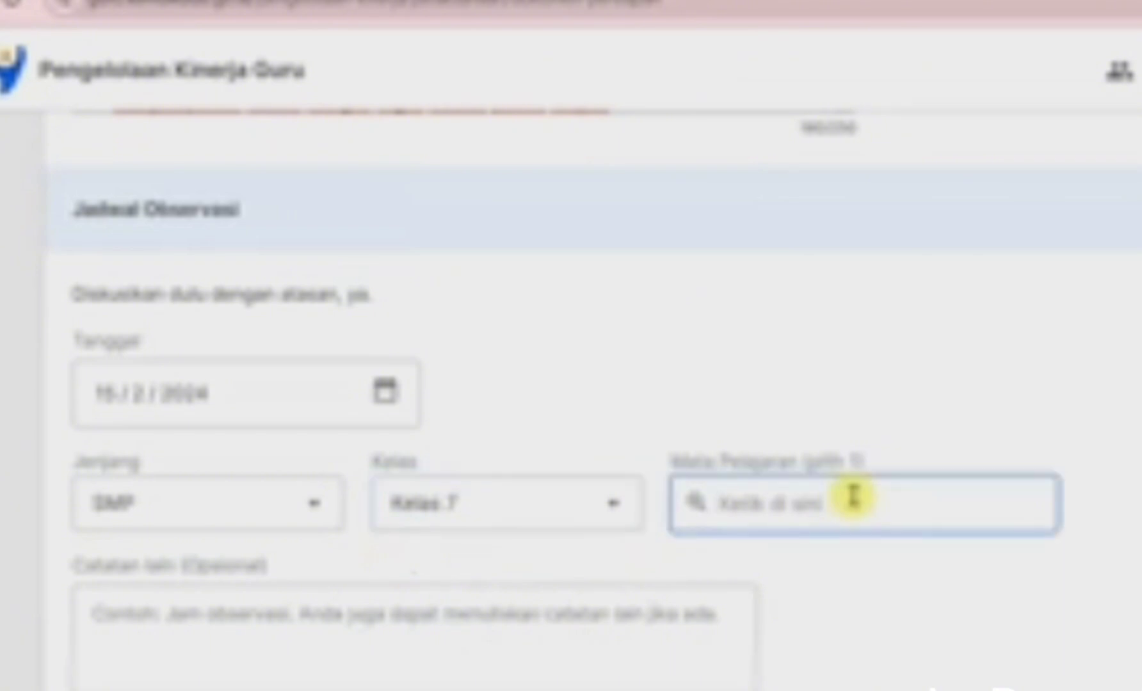
type("I")
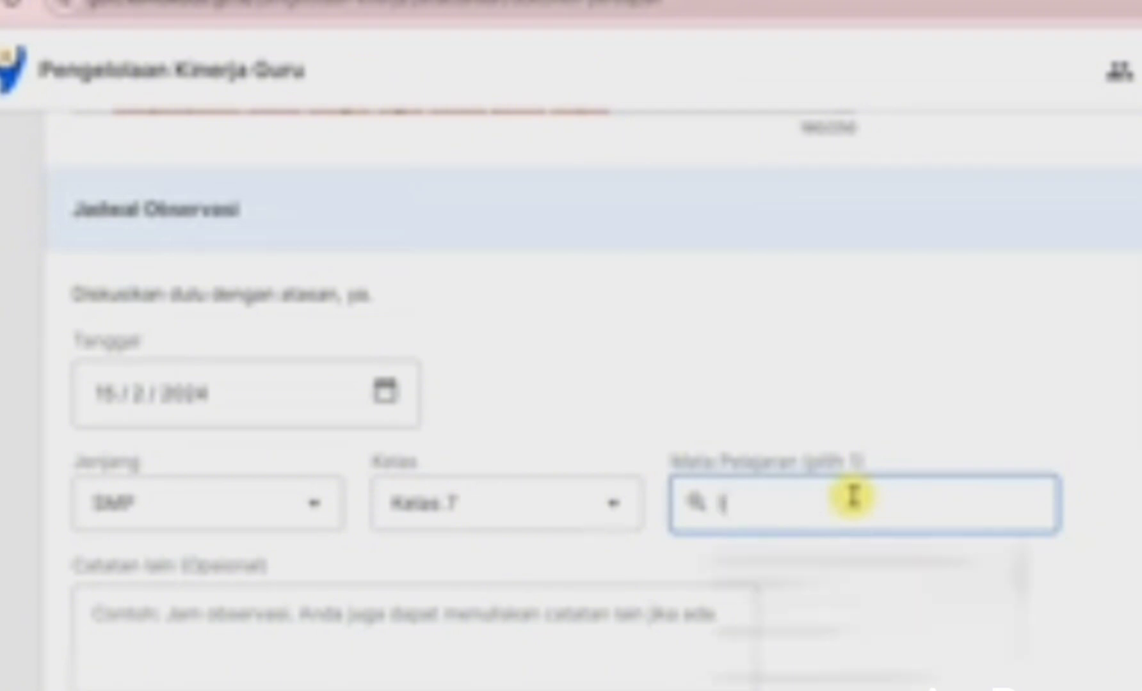
type("nfo")
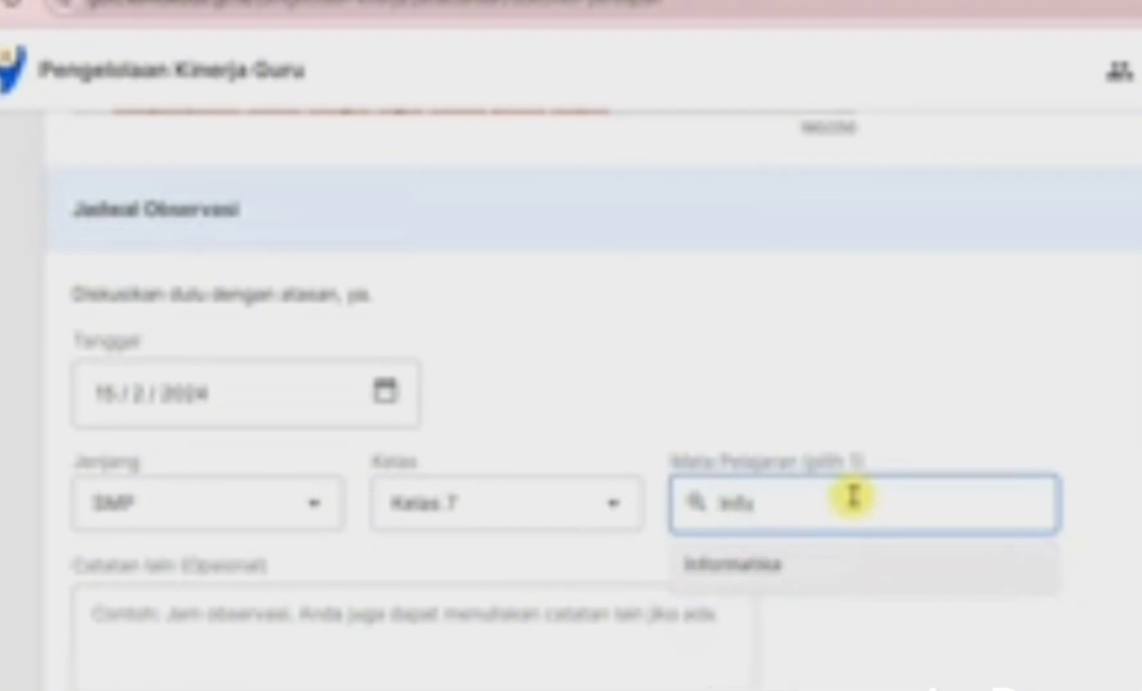
left_click(824, 560)
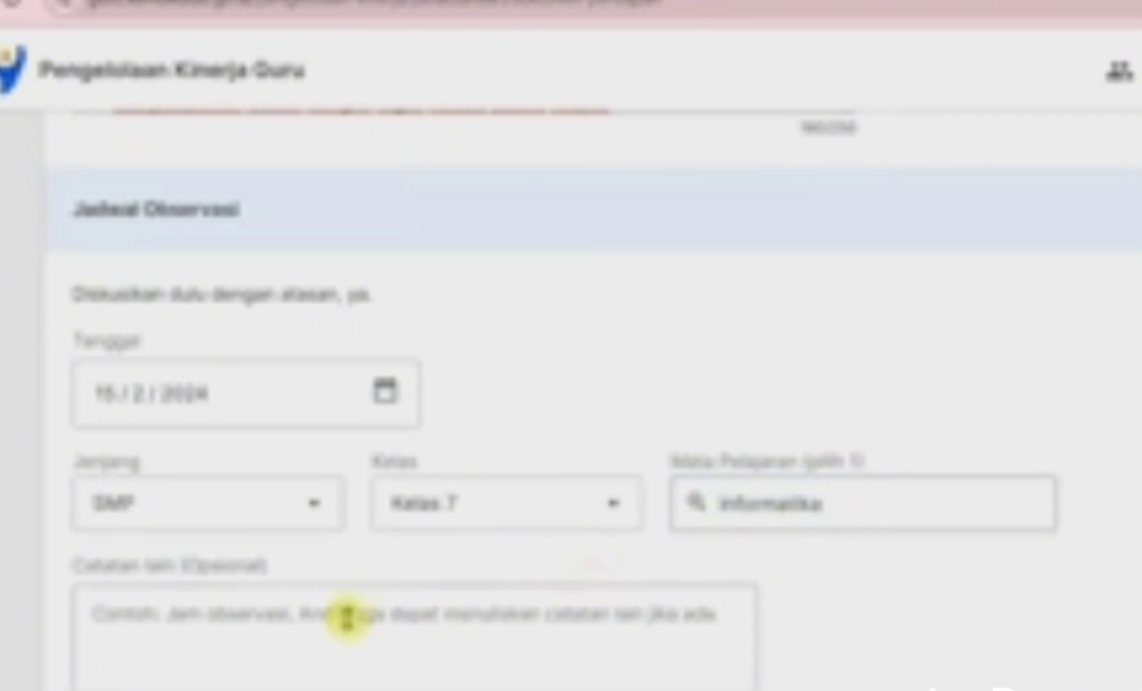
Consult the lesson timetable PDF and enter "Kelas 7A Jam VII-VIII" in Catatan lain (Opsional).
left_click(253, 622)
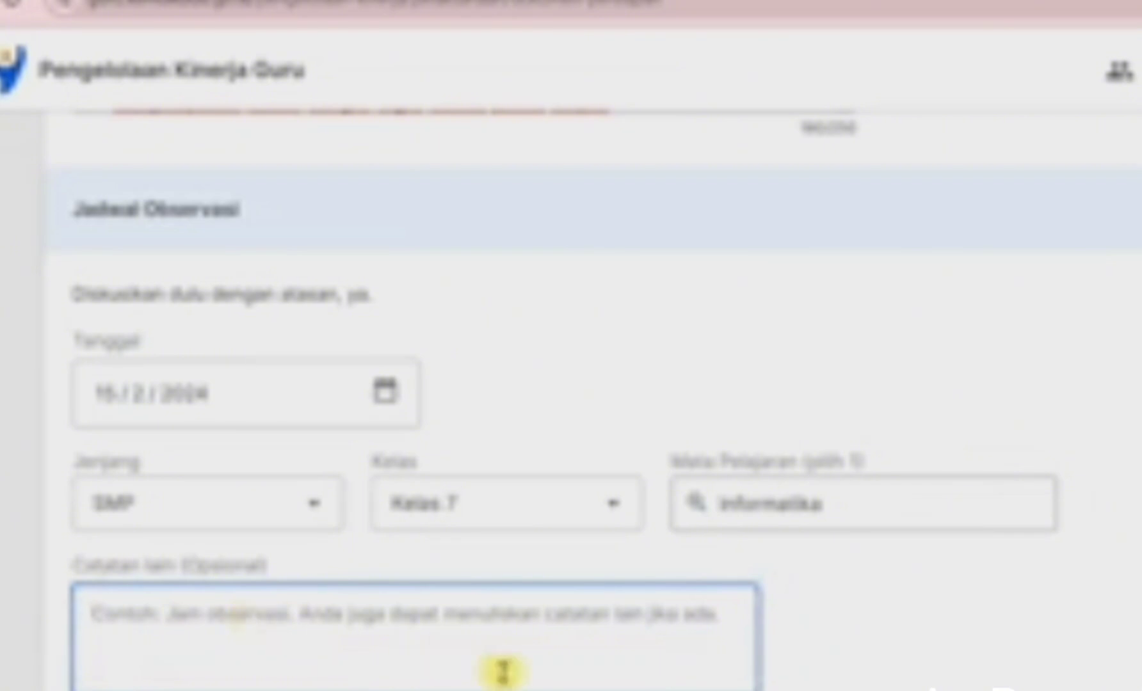
left_click(731, 690)
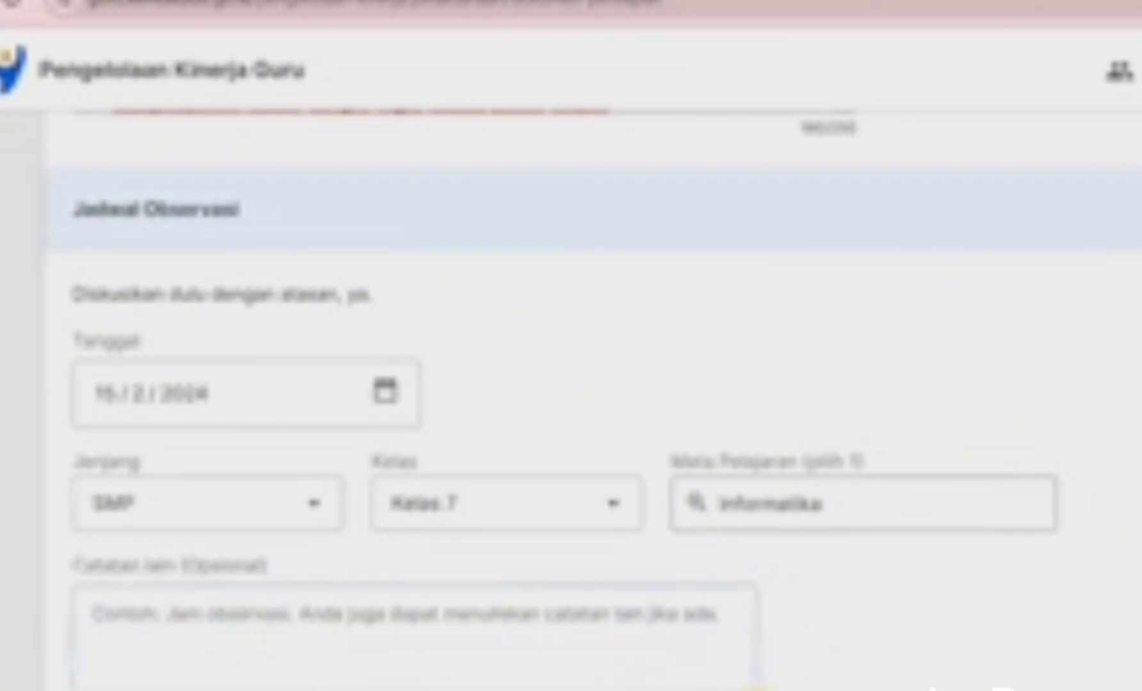
left_click(242, 611)
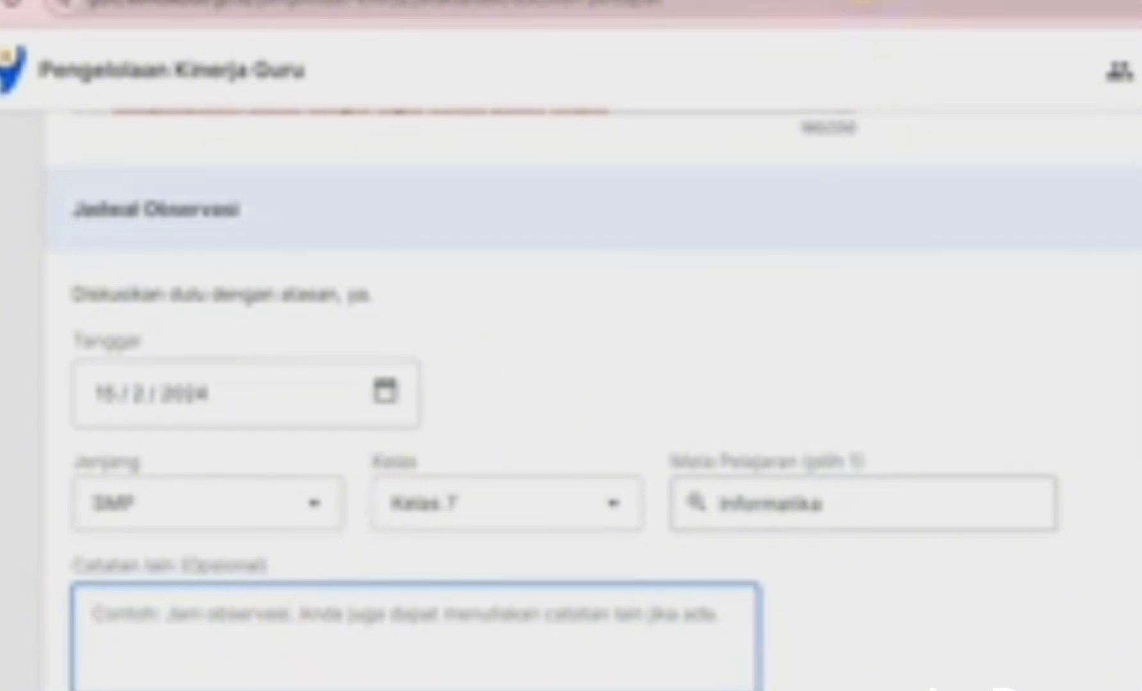
left_click(940, 1)
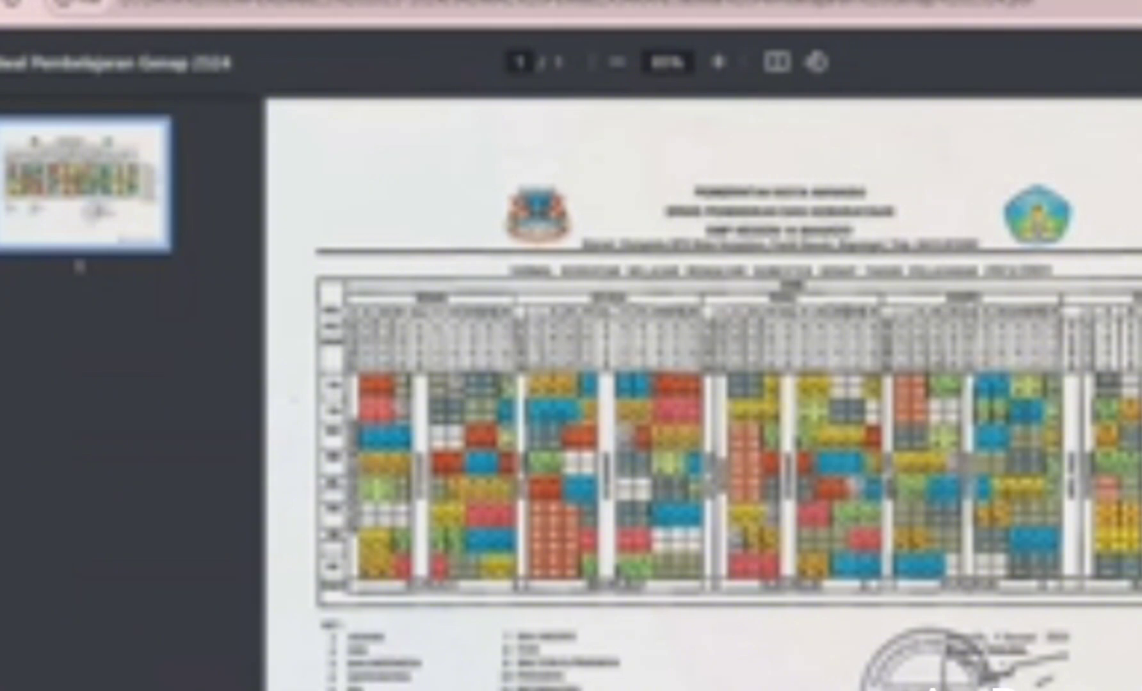
left_click(607, 1)
type("Kelas")
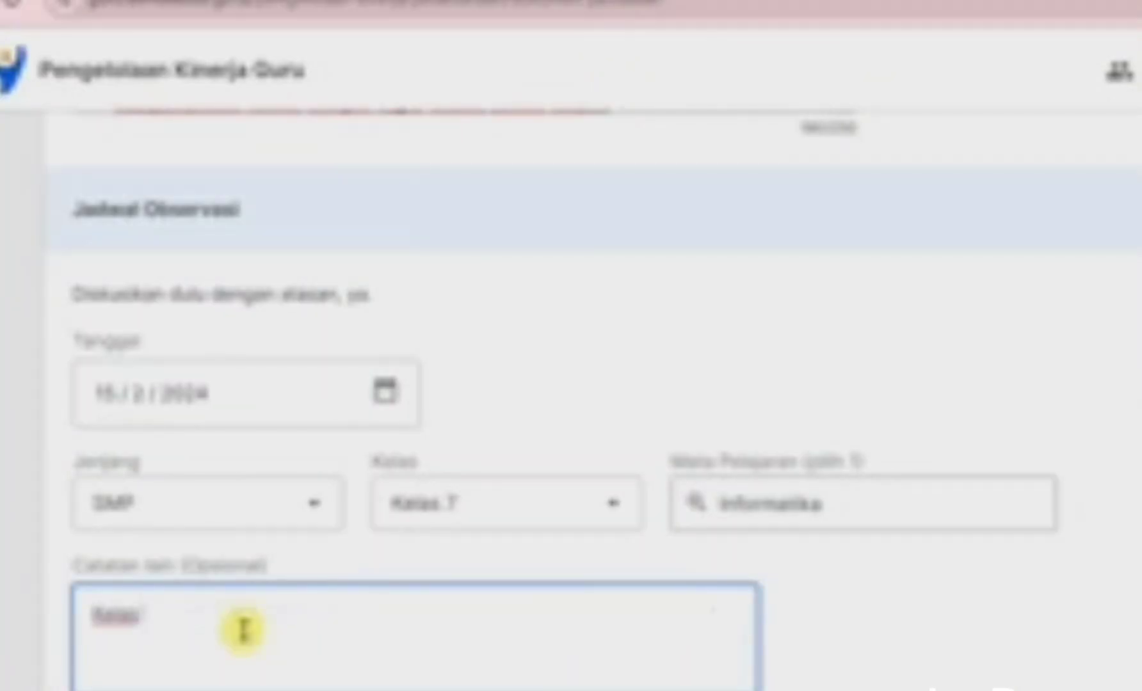
type(" 7K")
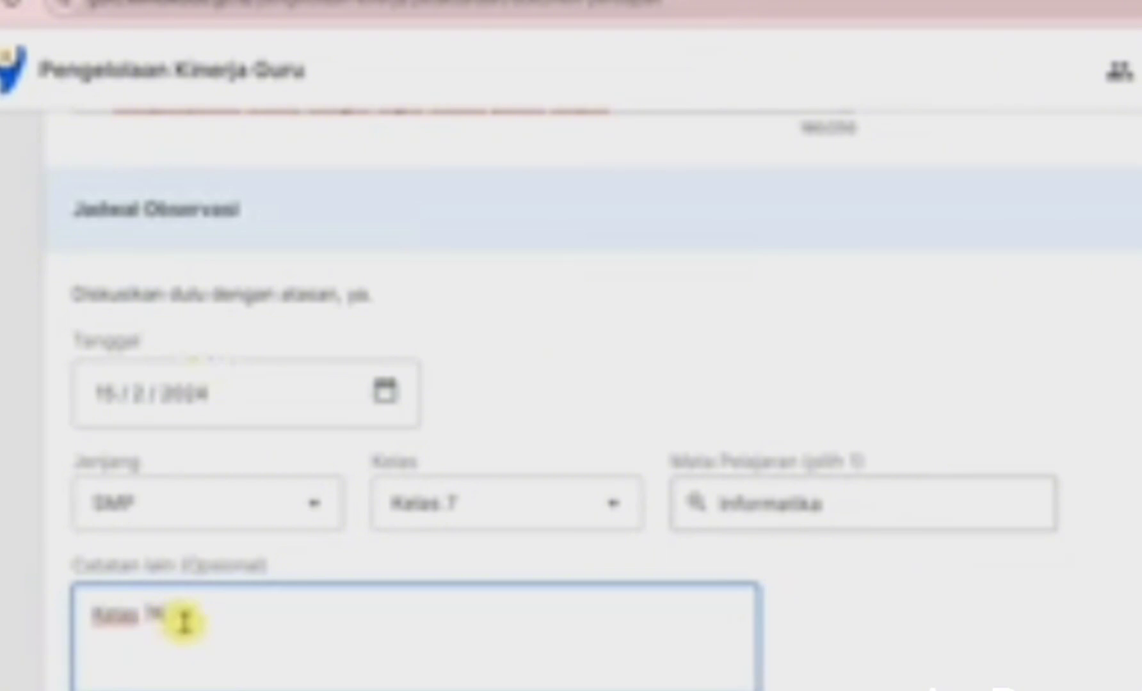
type("hari")
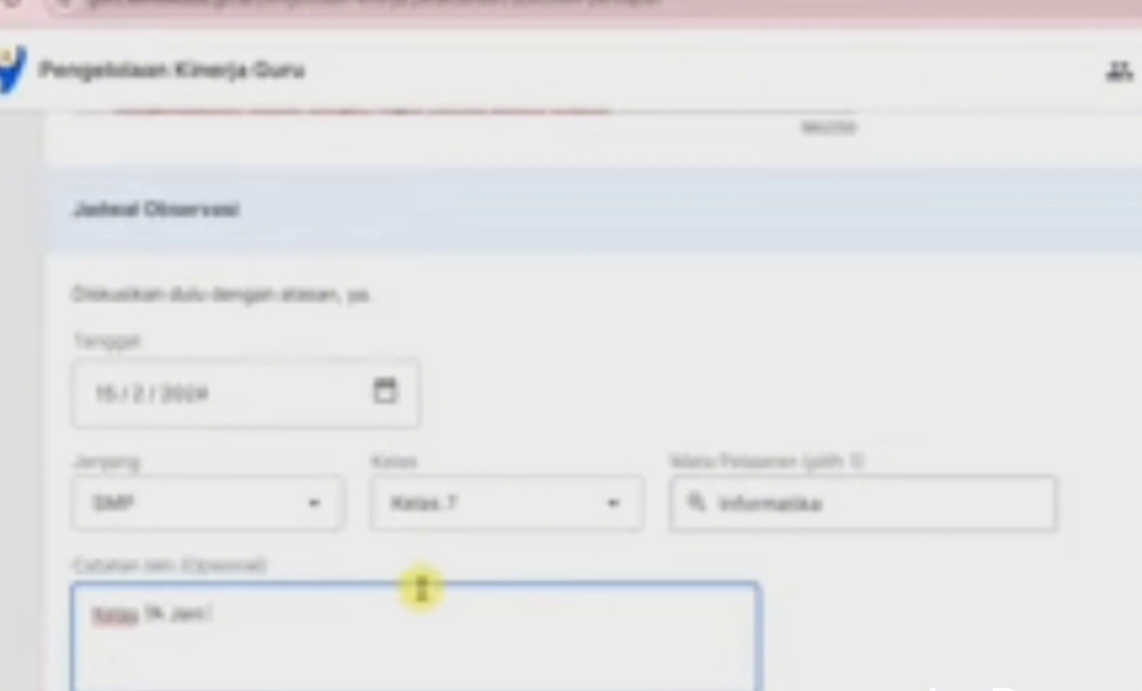
type("VII-VIII")
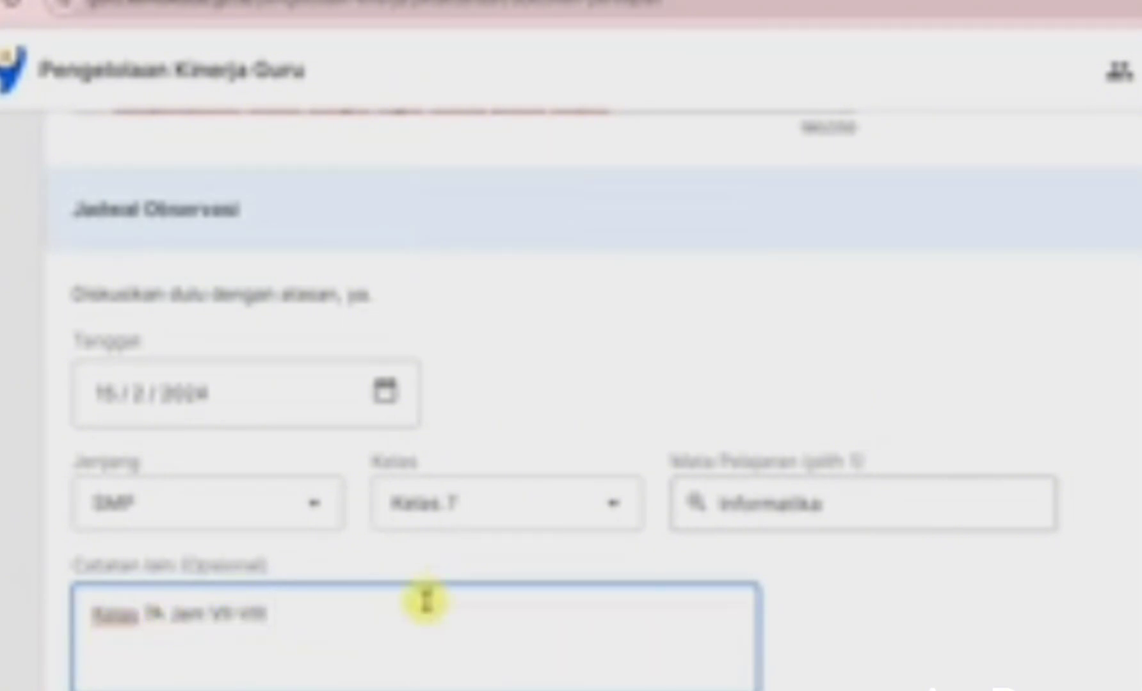
Review the schedule entries and the Unggah dokumen (Opsional) section for its accepted document types, file format and size limit.
scroll(426, 602, "down", 2)
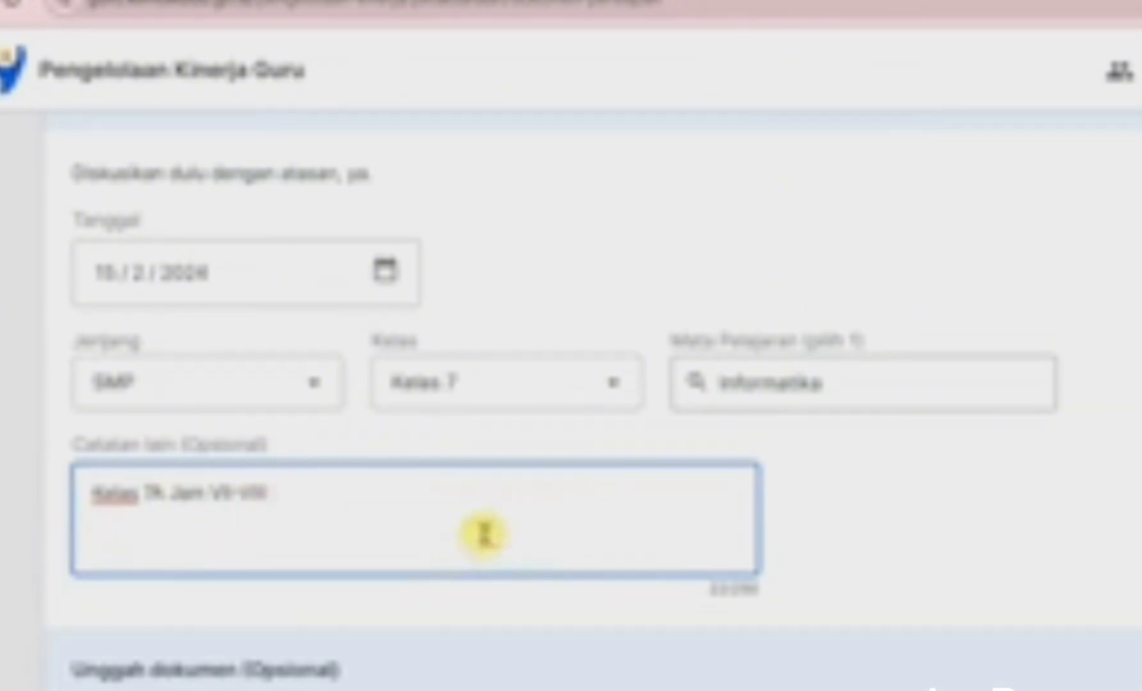
scroll(819, 571, "down", 4)
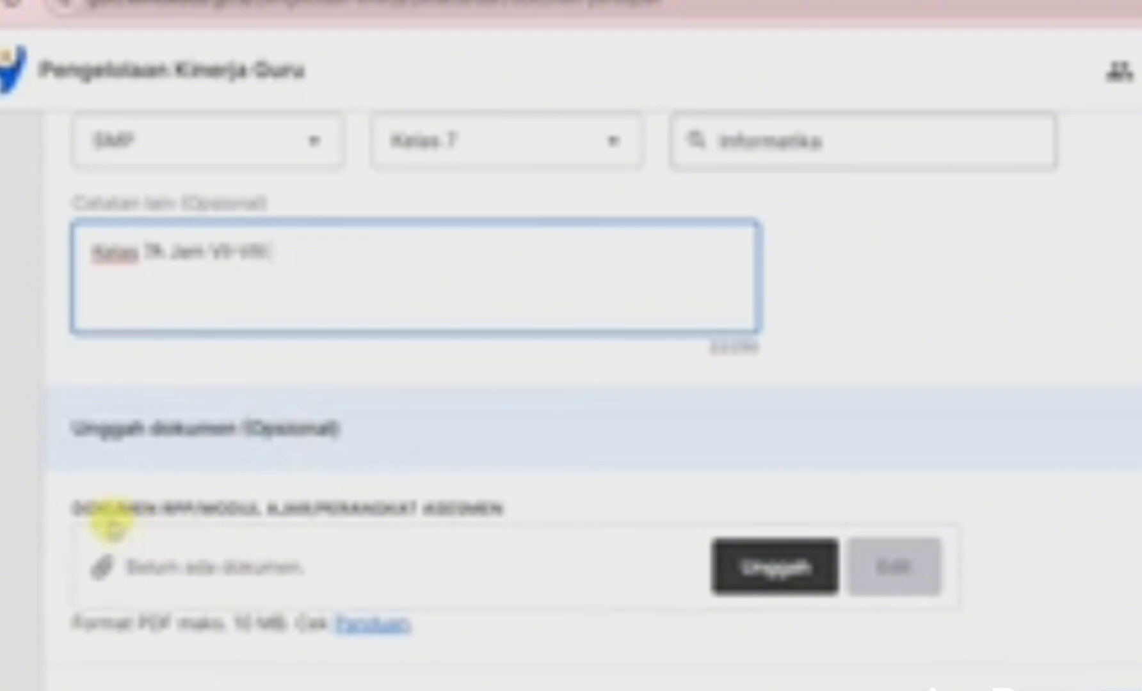
left_click_drag(75, 507, 515, 506)
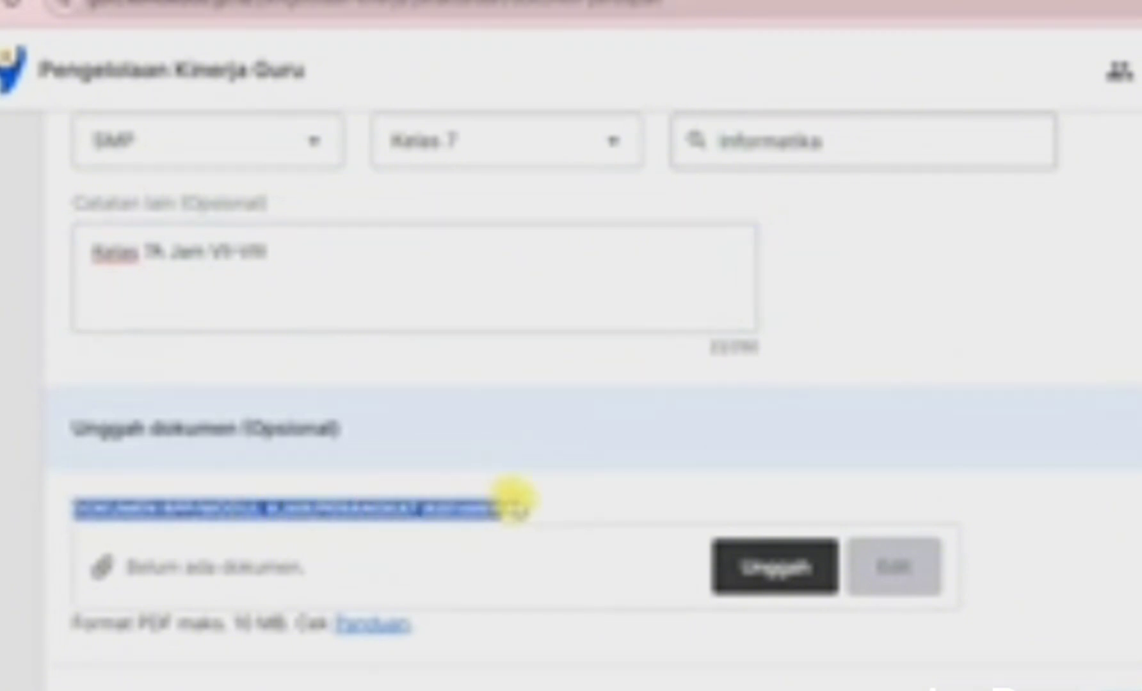
scroll(519, 477, "up", 4)
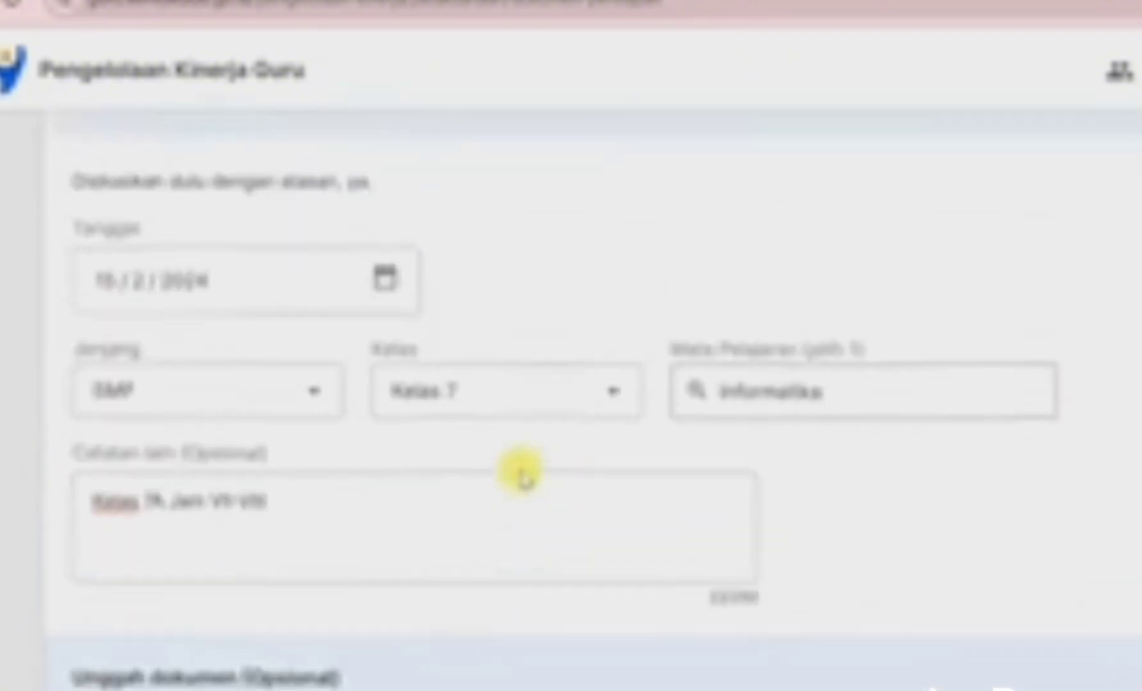
scroll(521, 475, "up", 2)
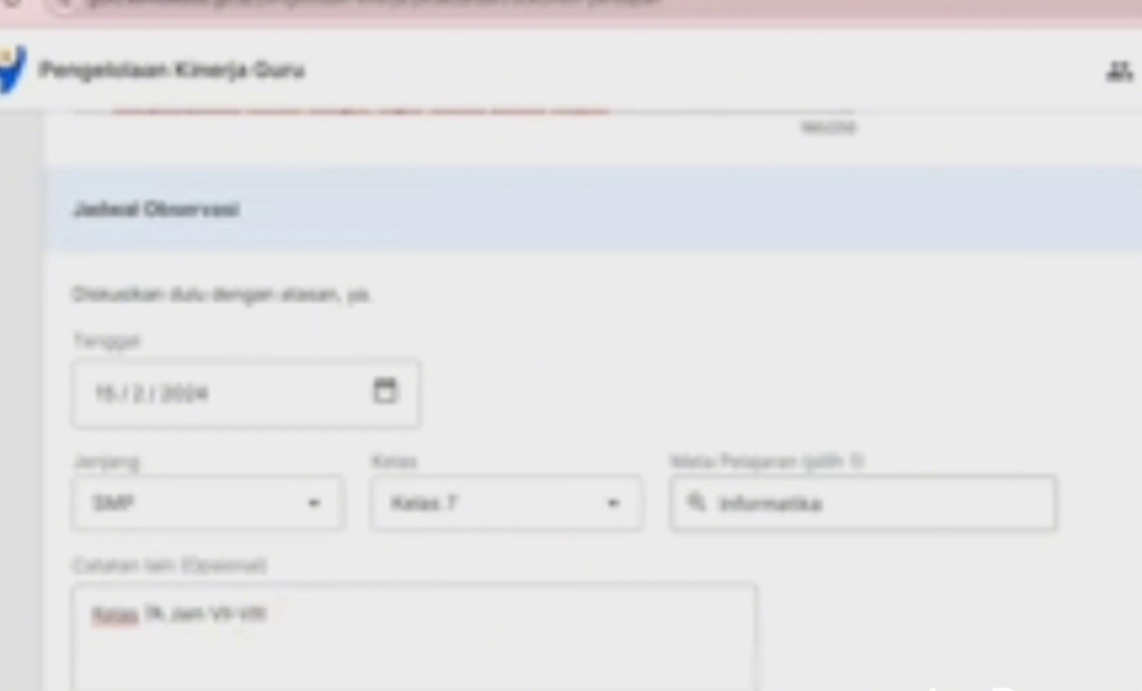
scroll(561, 382, "down", 6)
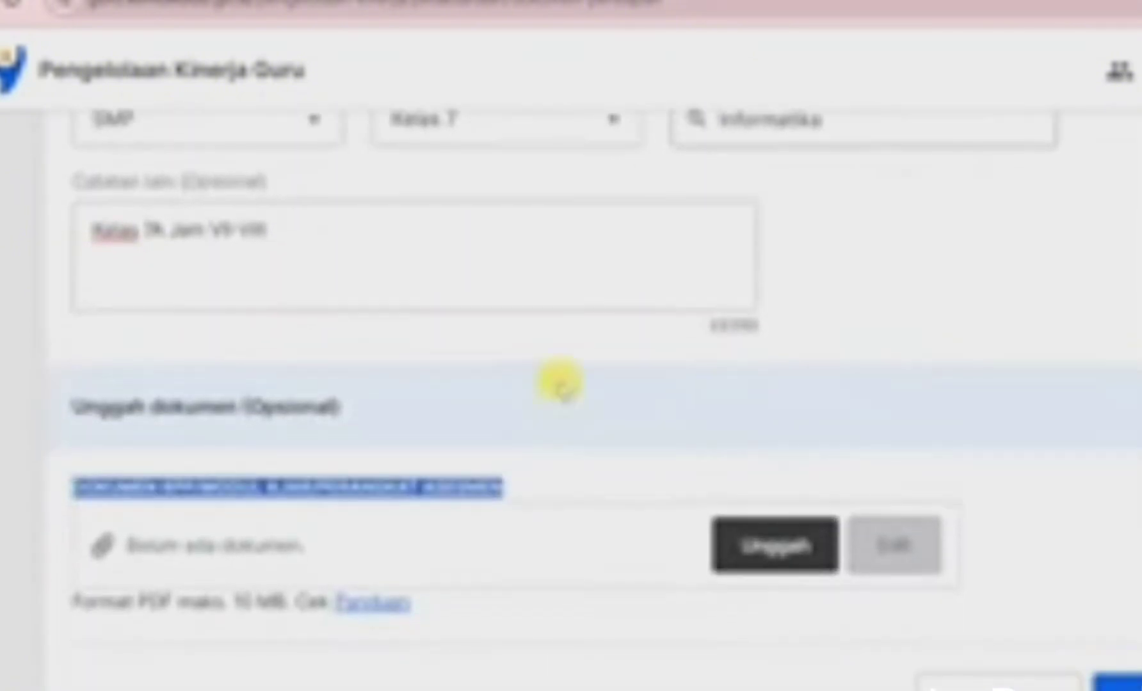
left_click(454, 402)
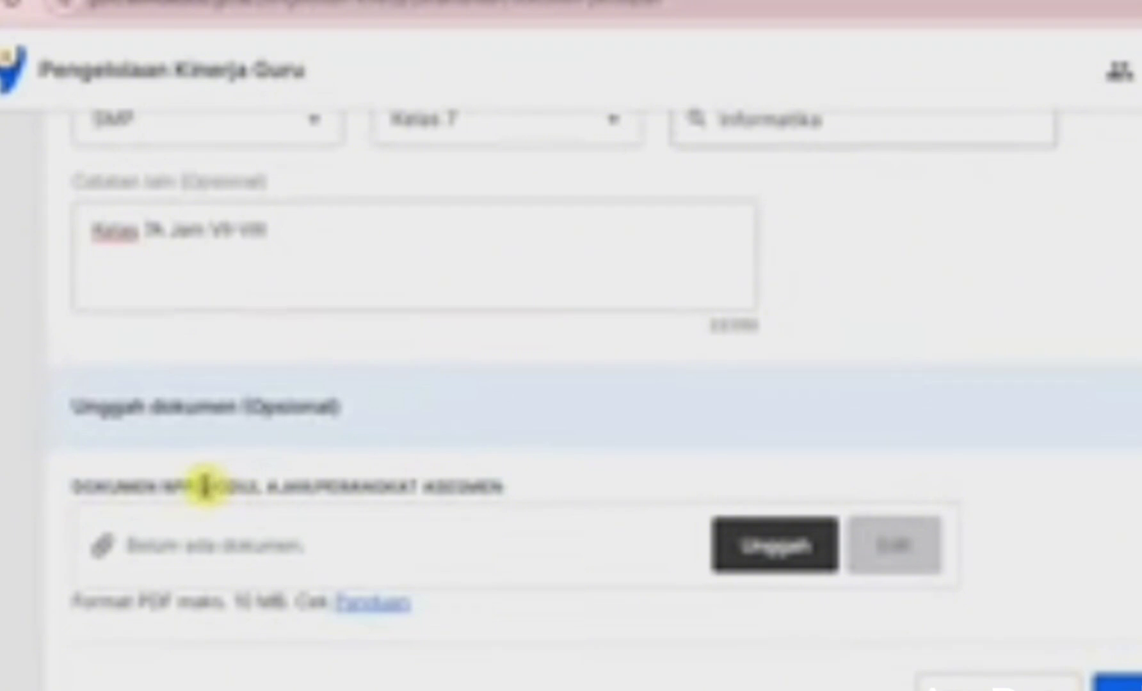
left_click_drag(203, 488, 307, 493)
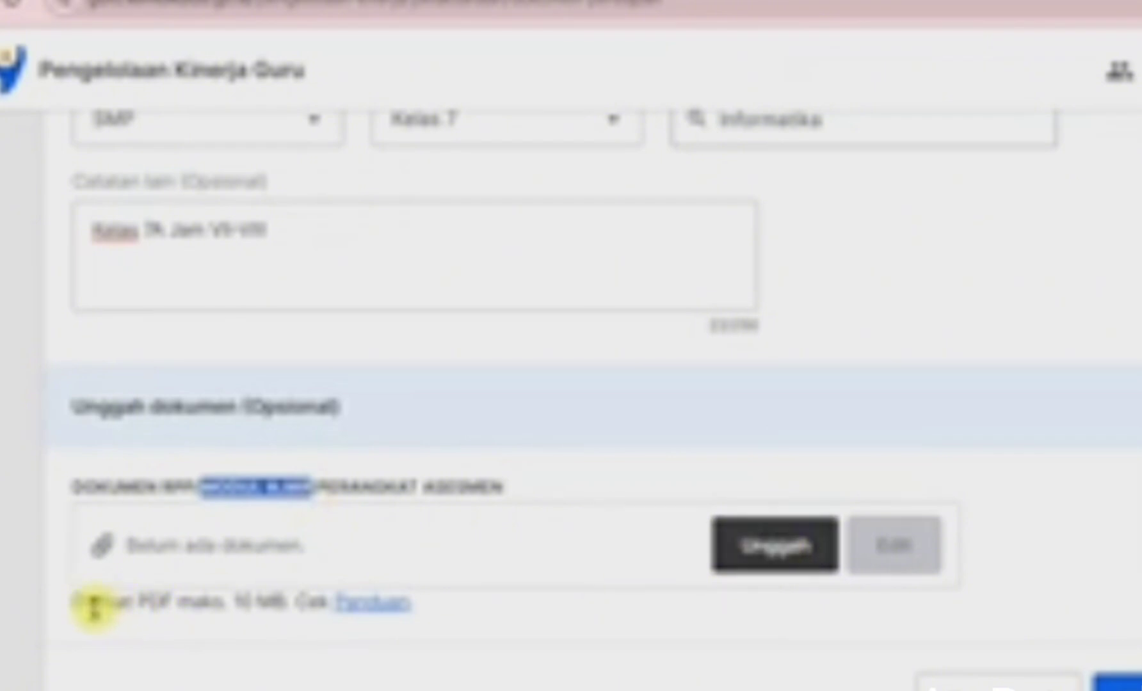
left_click_drag(75, 604, 281, 603)
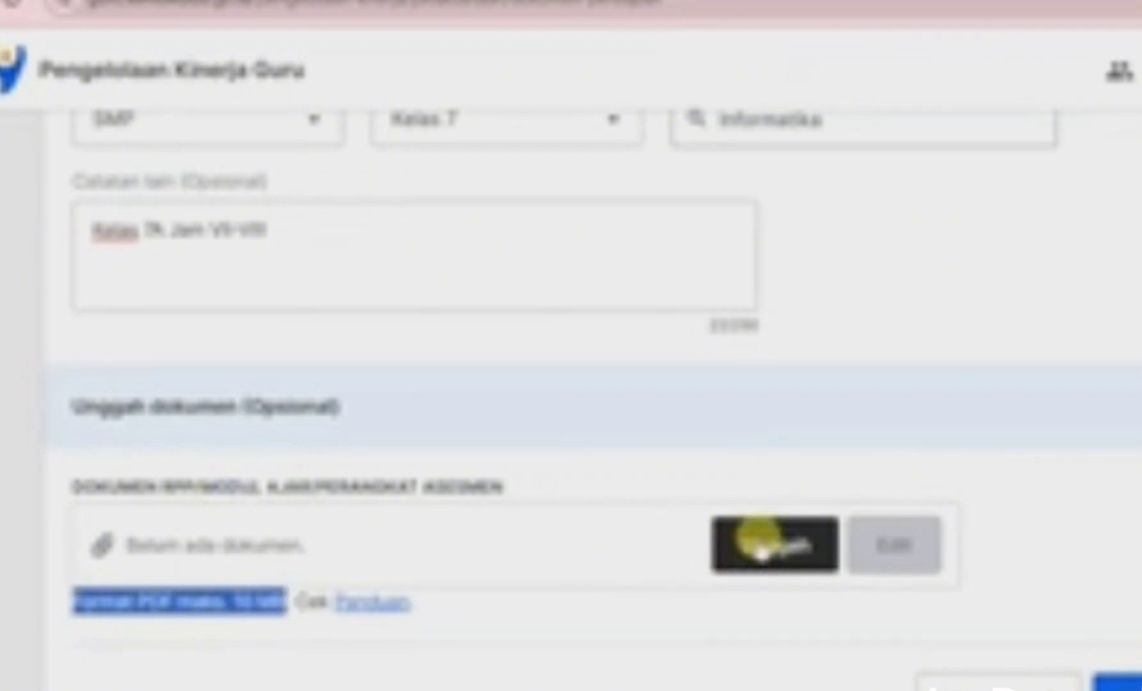
Upload the compressed Modul Ajar PDF, marked "(compres)", under Dokumen RPP/Modul Ajar/Perangkat Asesmen.
left_click(782, 547)
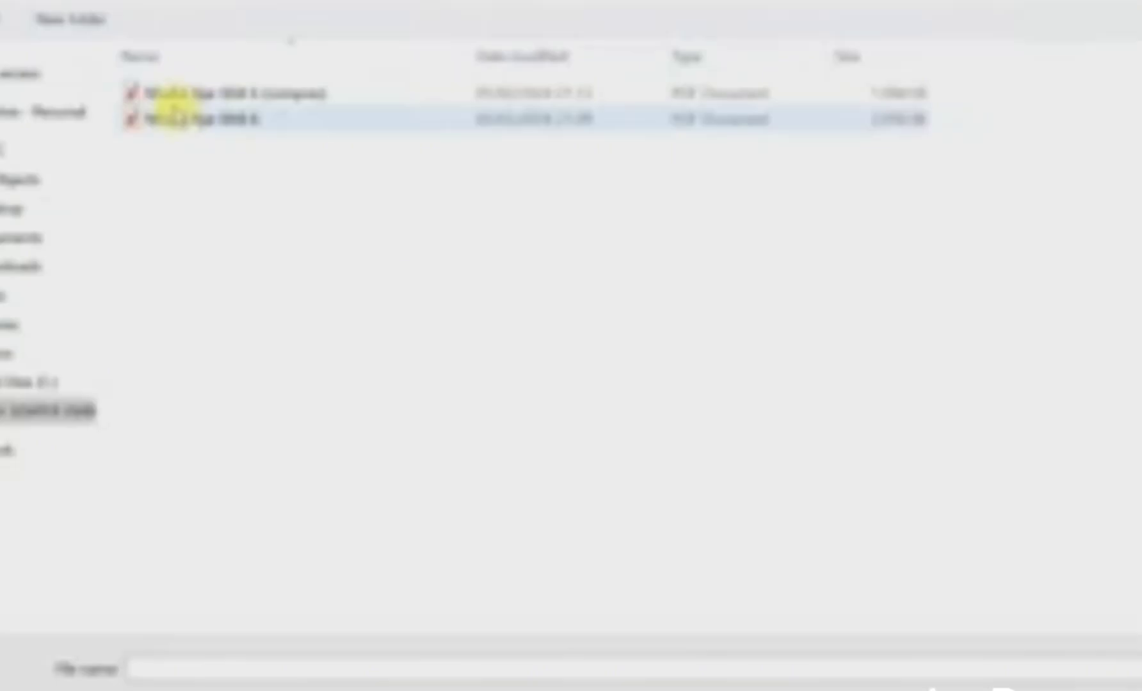
left_click(172, 94)
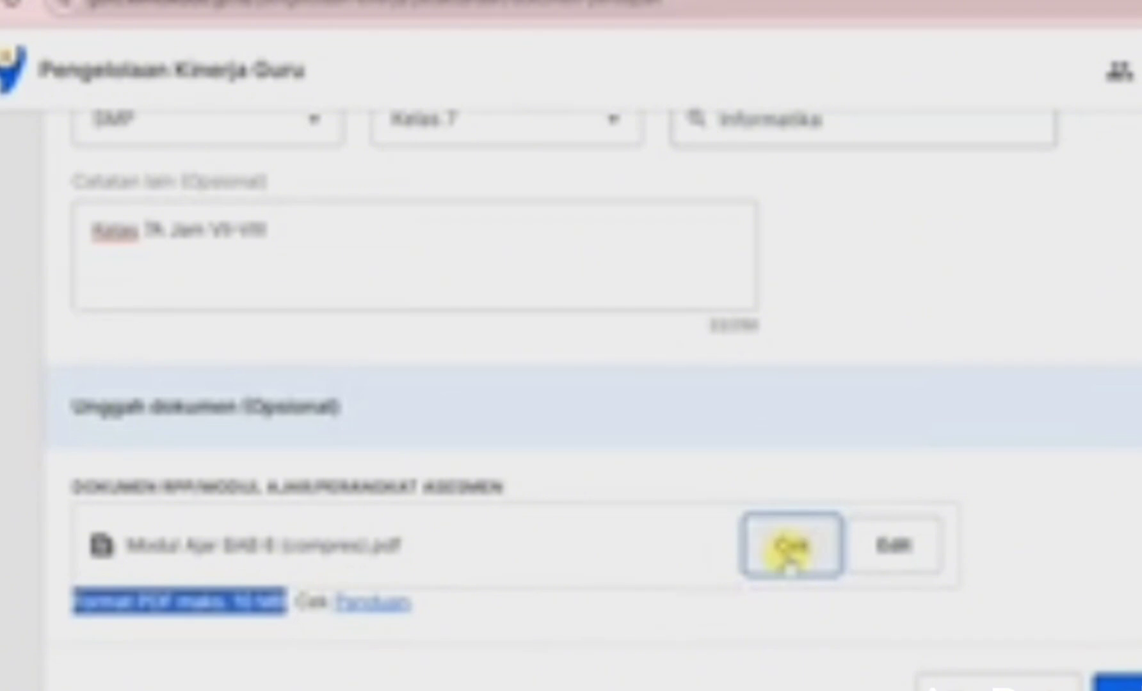
scroll(527, 596, "down", 1)
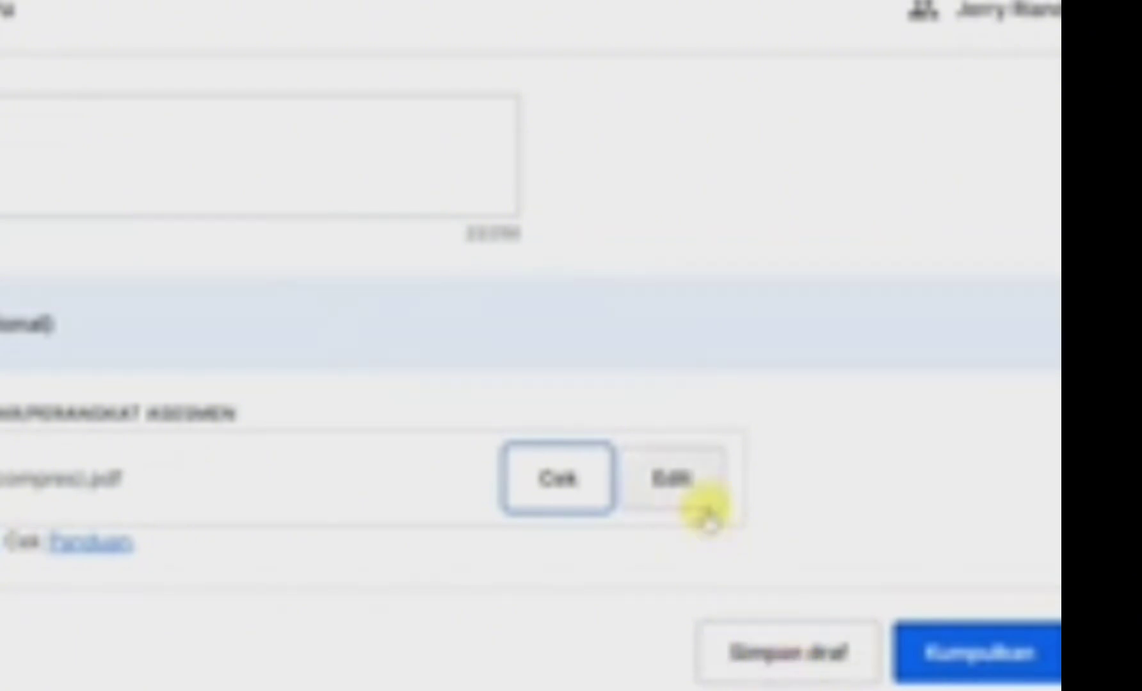
Check all entries in the Dokumen Persiapan form, then save it as a draft and exit.
scroll(704, 510, "up", 10)
scroll(962, 528, "up", 8)
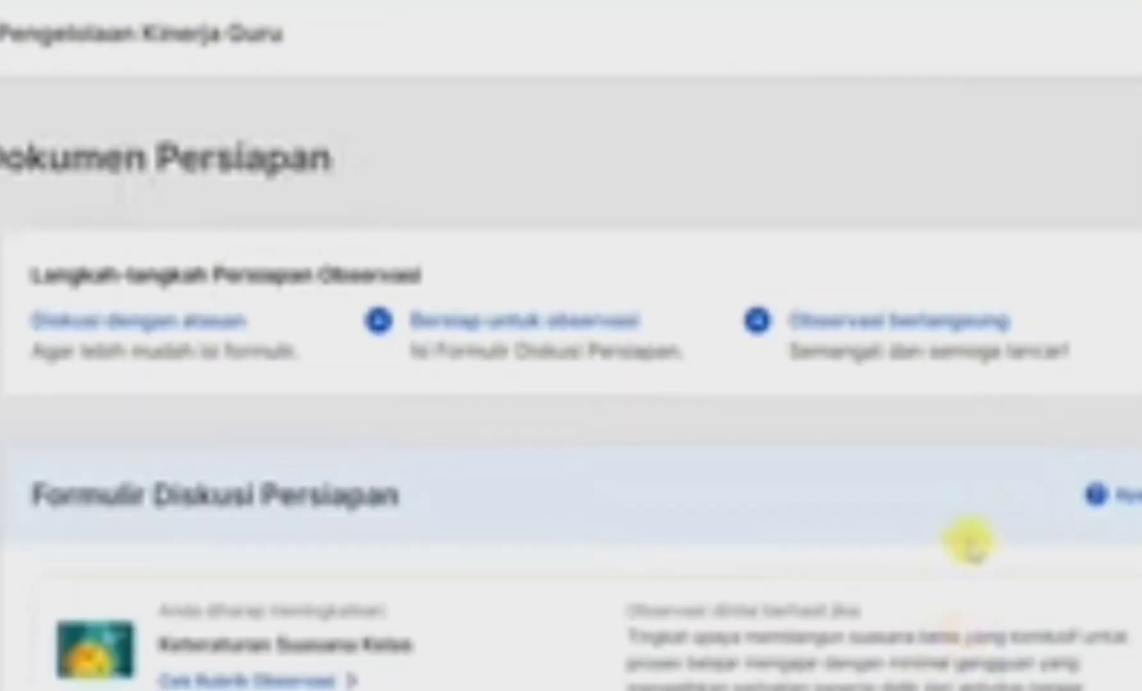
scroll(969, 543, "down", 8)
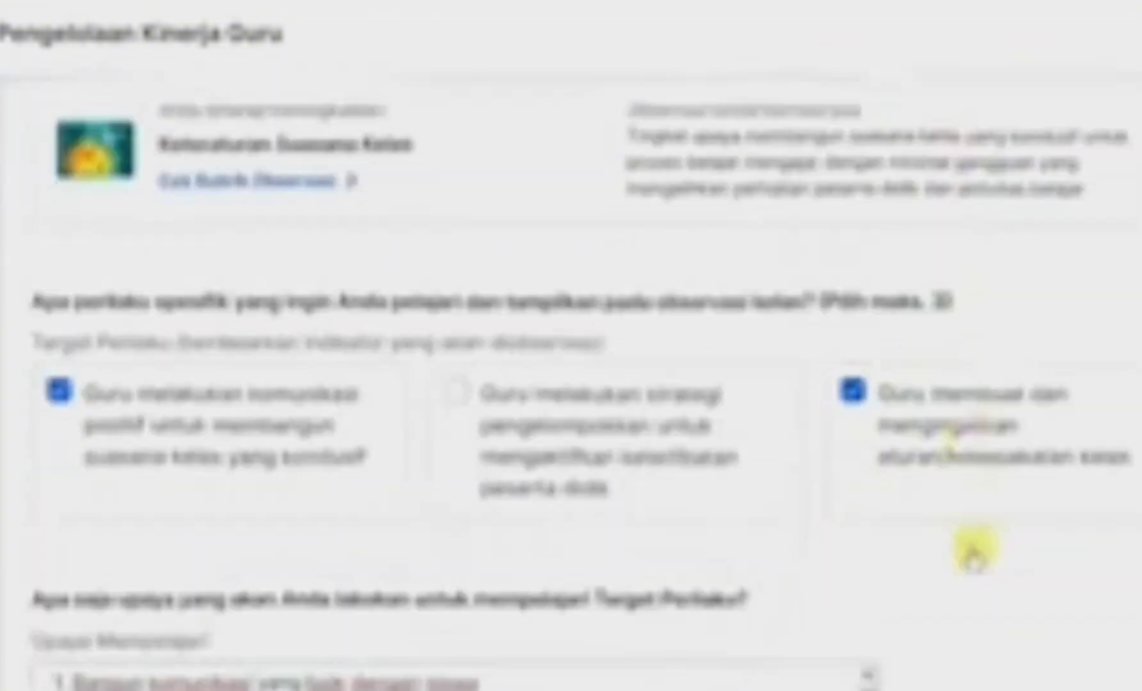
scroll(972, 547, "down", 15)
scroll(973, 550, "up", 4)
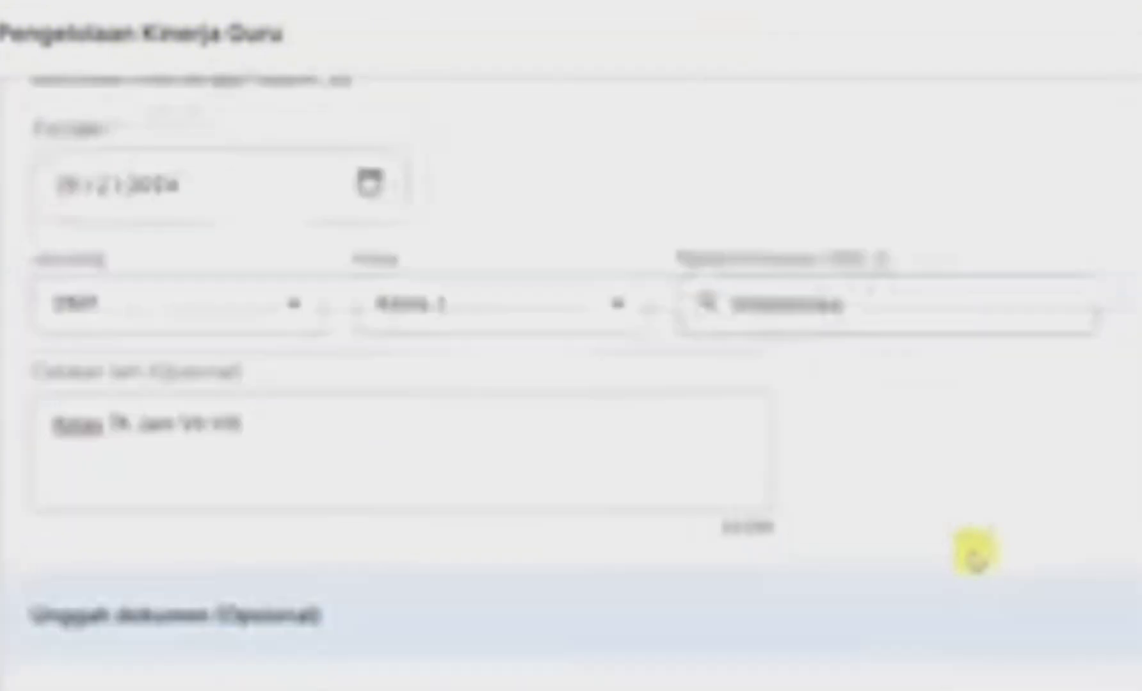
scroll(971, 549, "up", 20)
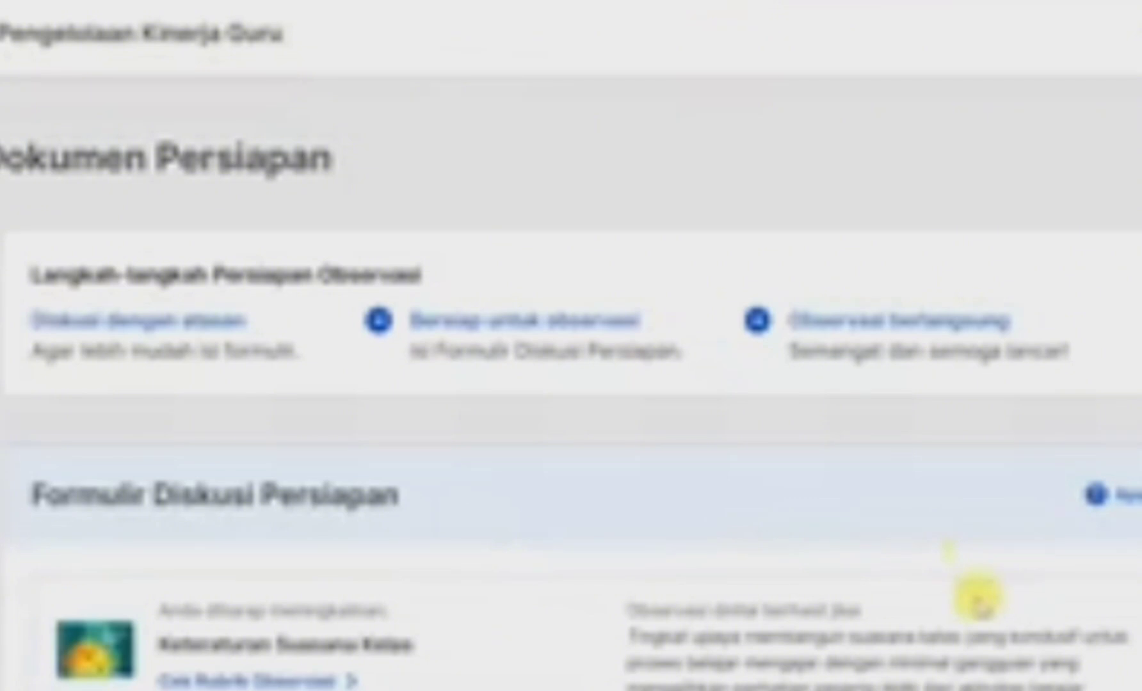
scroll(978, 602, "down", 20)
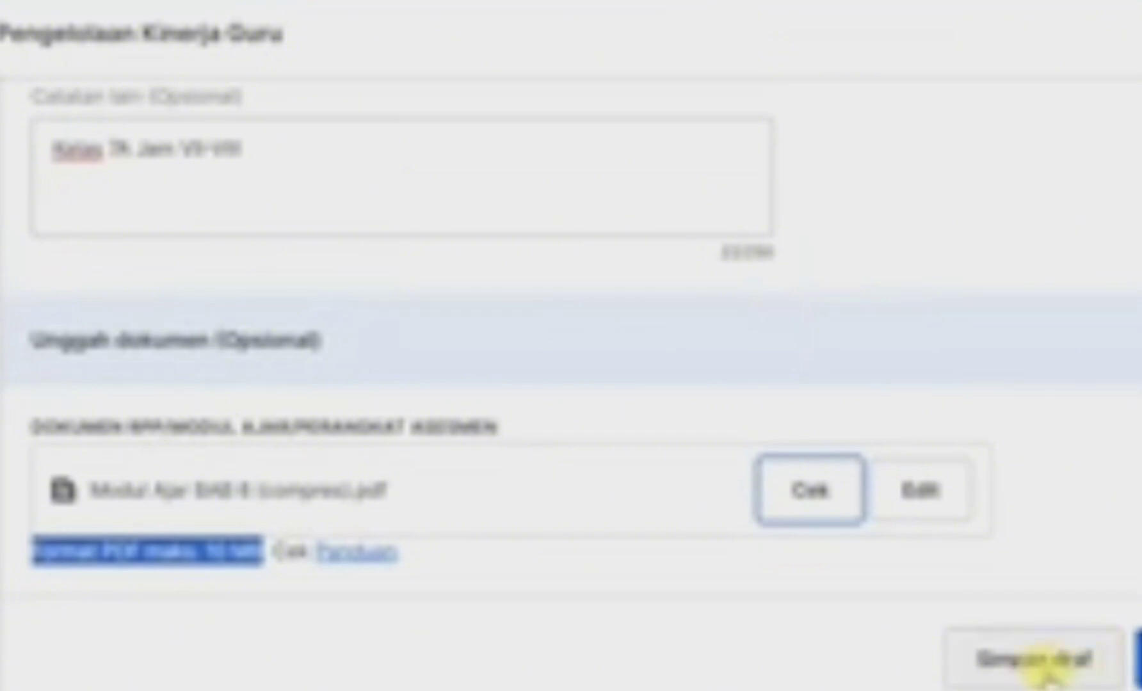
left_click(1033, 665)
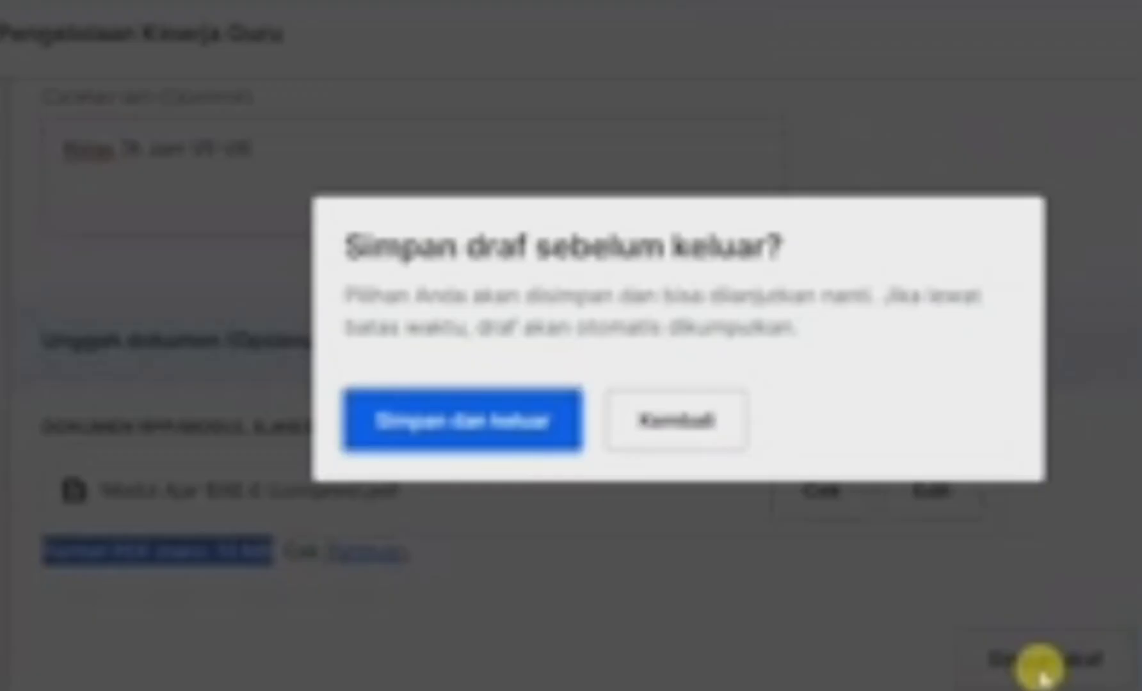
left_click(506, 438)
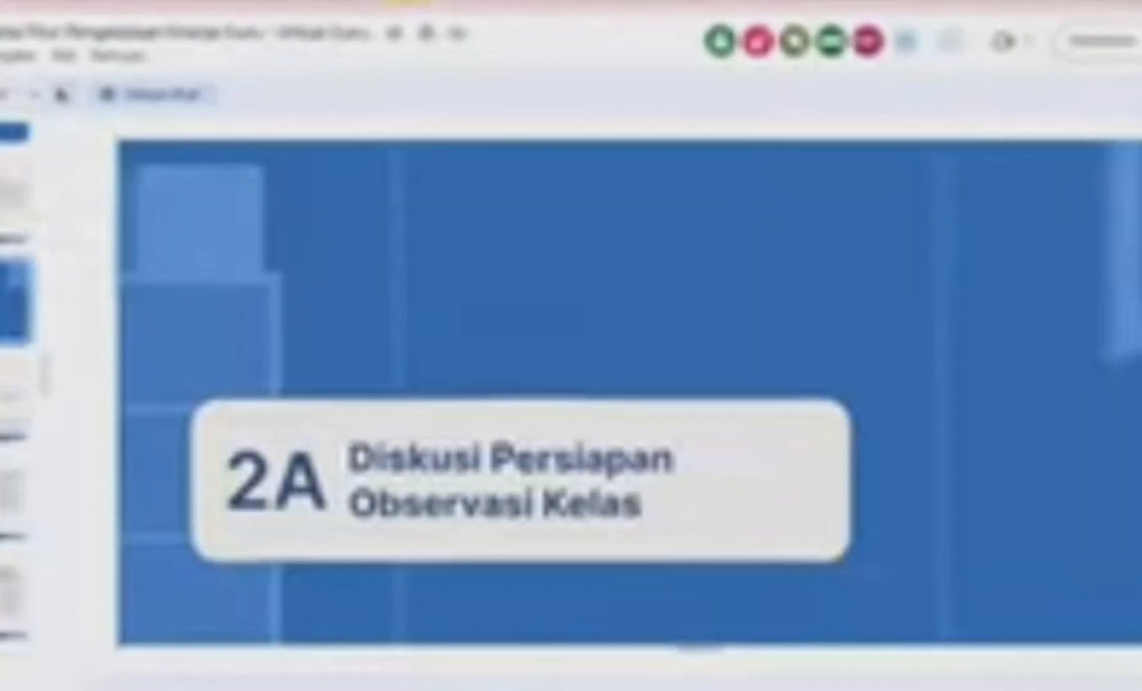
In the Google Slides guide, consult the Unggah Dokumen slide and the slide on Pelaksanaan Observasi after the document is submitted.
scroll(10, 362, "down", 5)
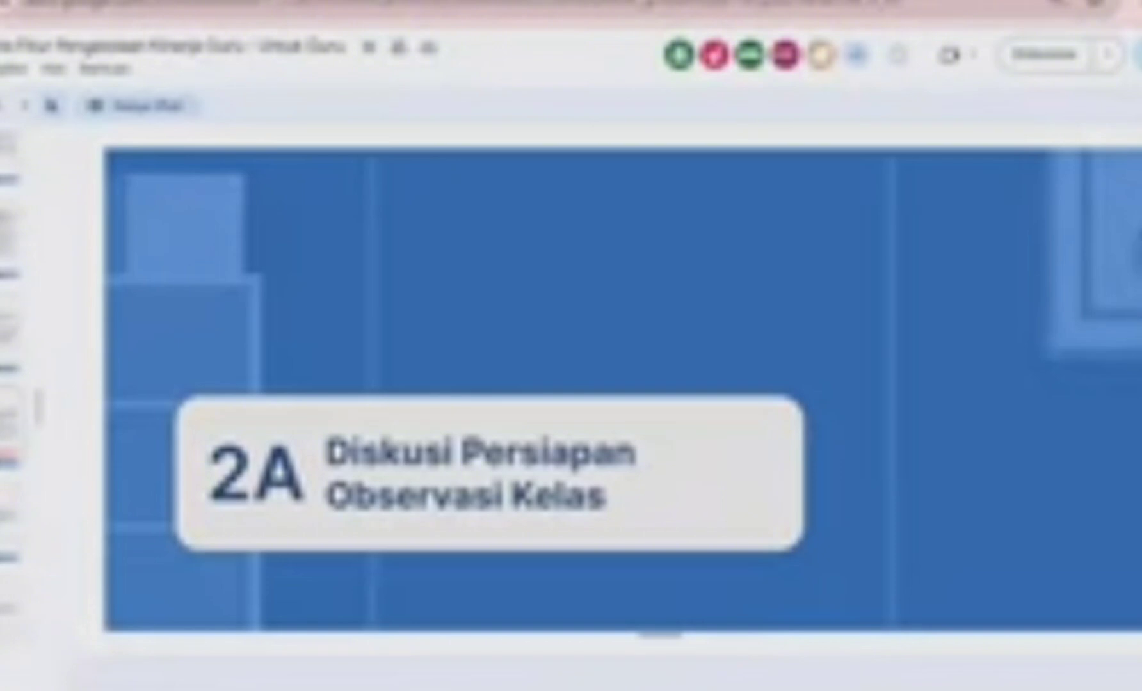
left_click(13, 333)
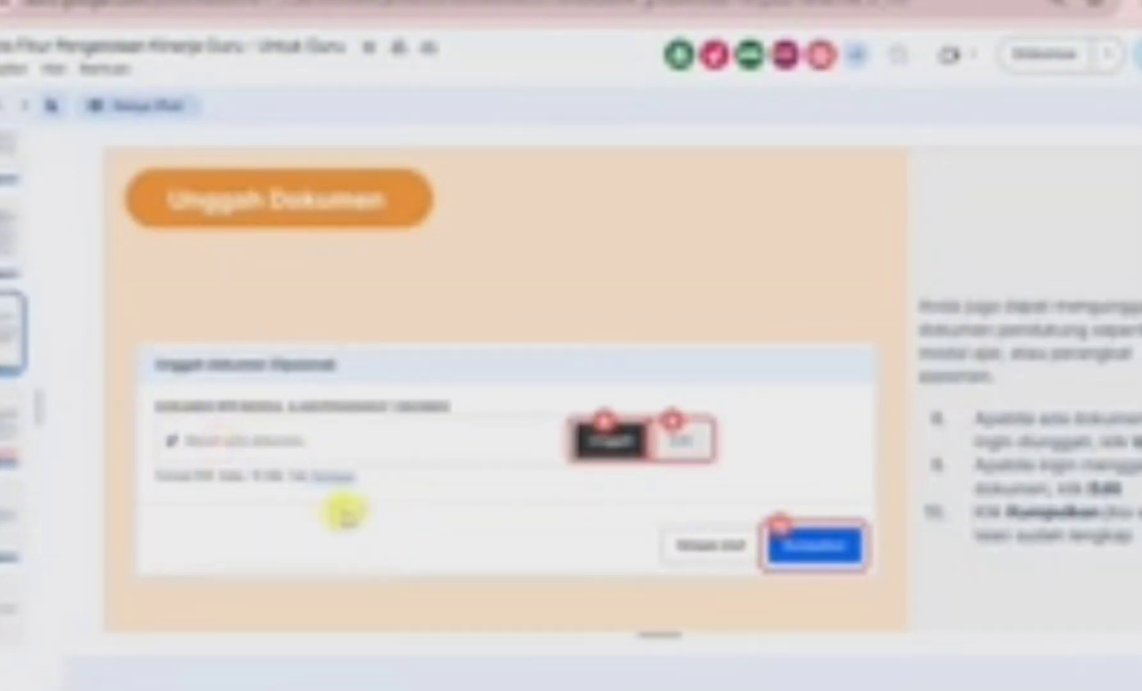
left_click(8, 428)
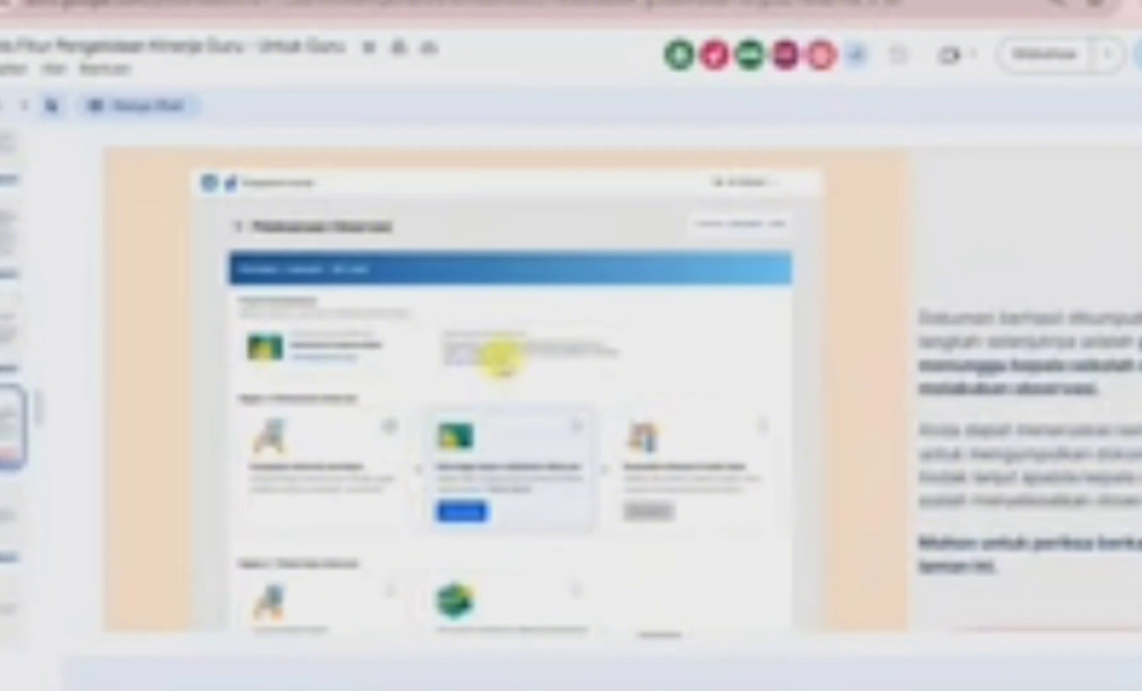